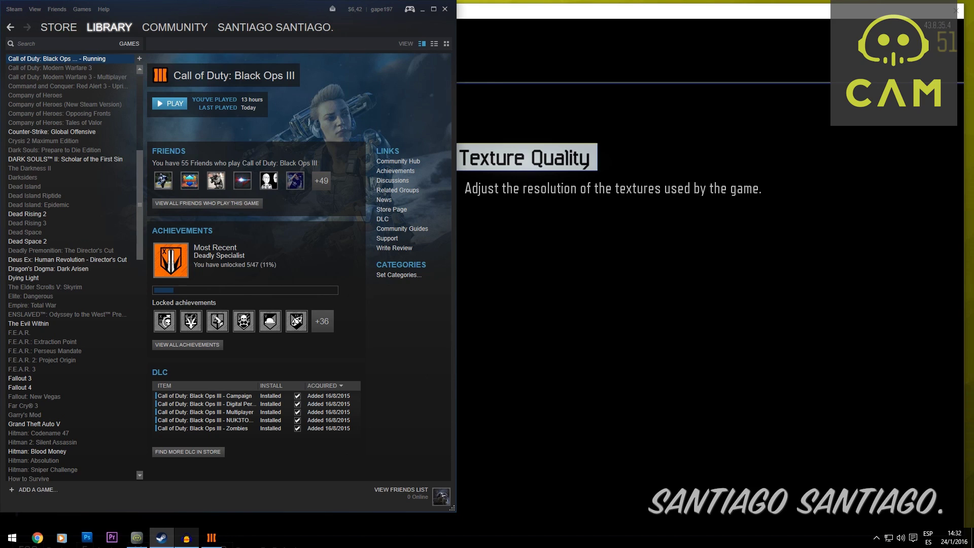
Open the CAM hardware-monitoring dashboard from the taskbar over Steam's Black Ops III page
{"action": "left_click", "coordinate": [143, 544]}
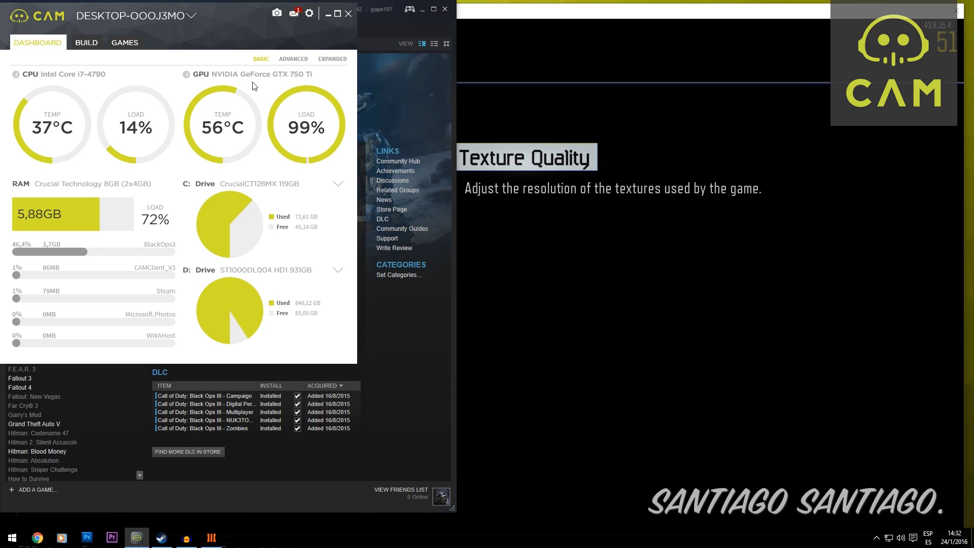
Magnify the screen and view CAM's detailed CPU and GPU graphs, then return to summary gauges
{"action": "key", "text": "super+plus"}
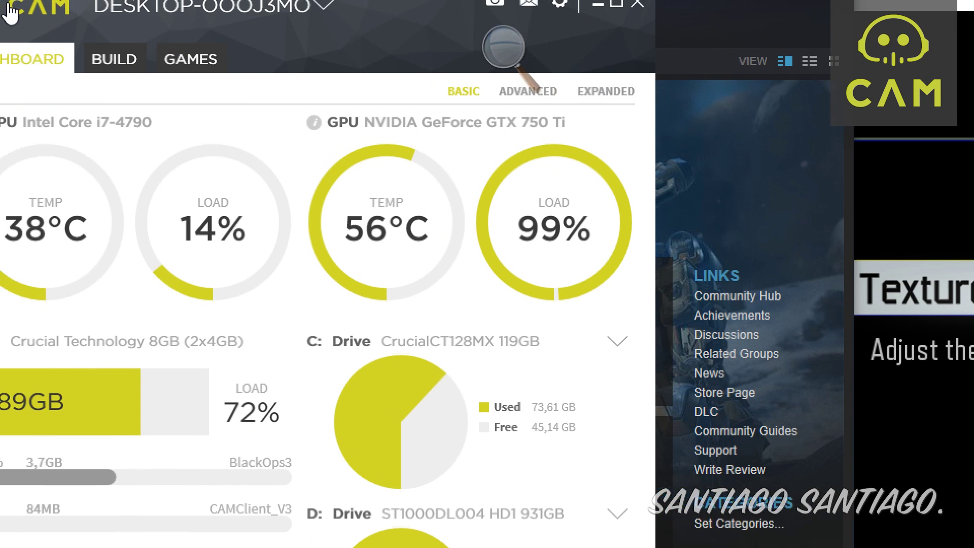
{"action": "left_click", "coordinate": [539, 94]}
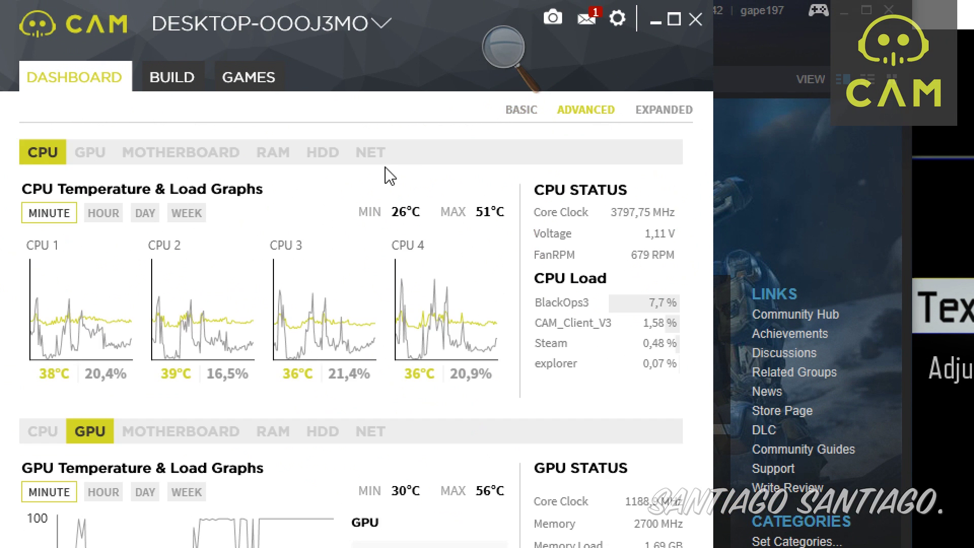
{"action": "left_click", "coordinate": [517, 115]}
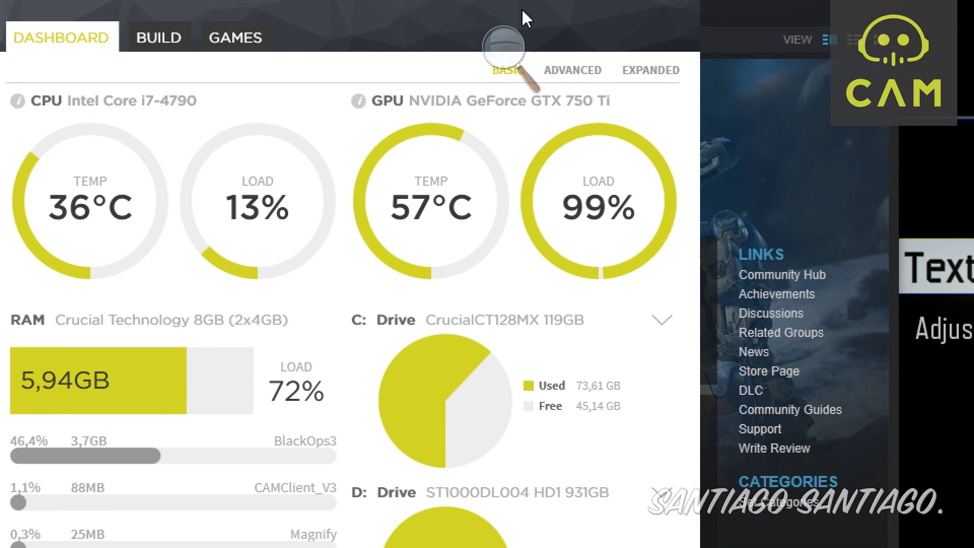
Turn off Magnifier and return to the game's Advanced graphics settings
{"action": "left_click", "coordinate": [504, 45]}
{"action": "left_click", "coordinate": [693, 35]}
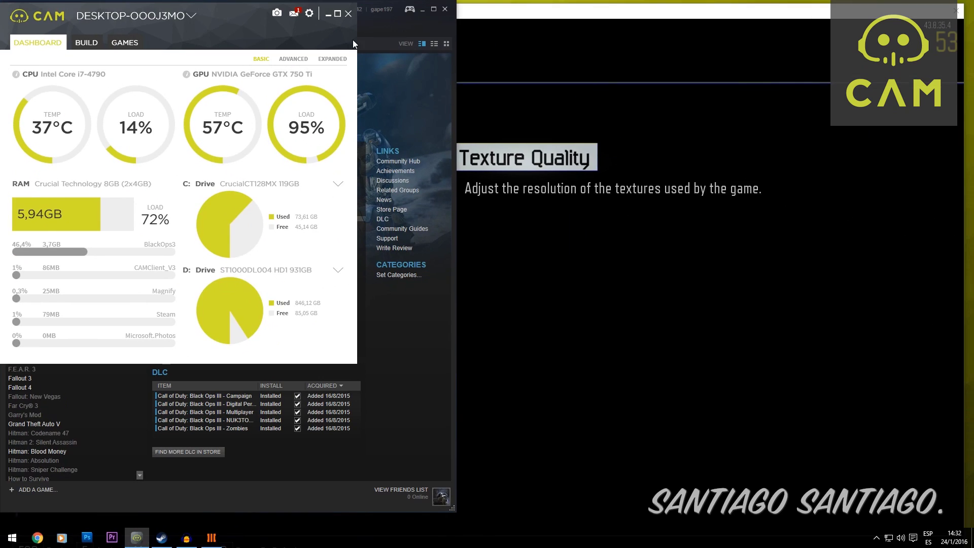
{"action": "left_click", "coordinate": [562, 287]}
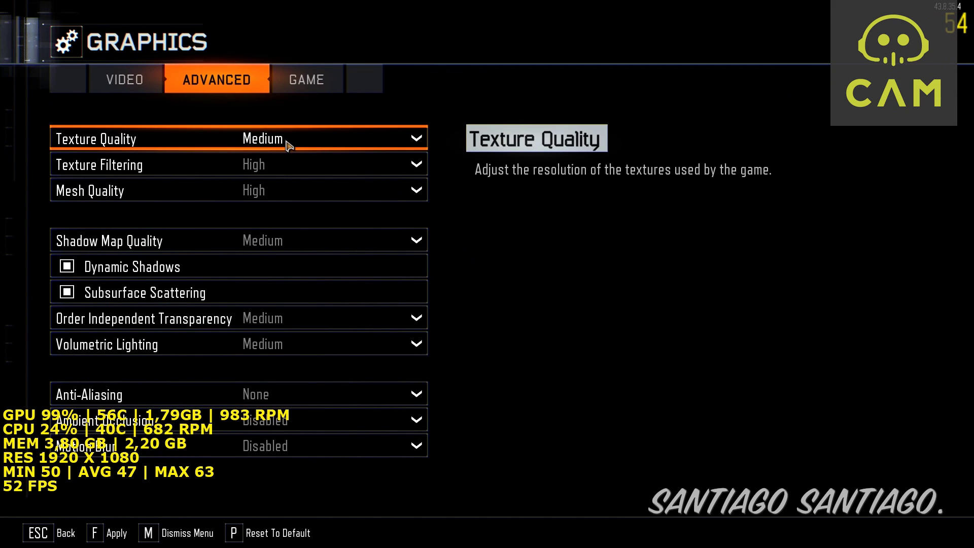
Review Texture Quality Medium, Texture Filtering High, Mesh Quality High and Shadow Map Quality Medium
{"action": "left_click", "coordinate": [287, 144]}
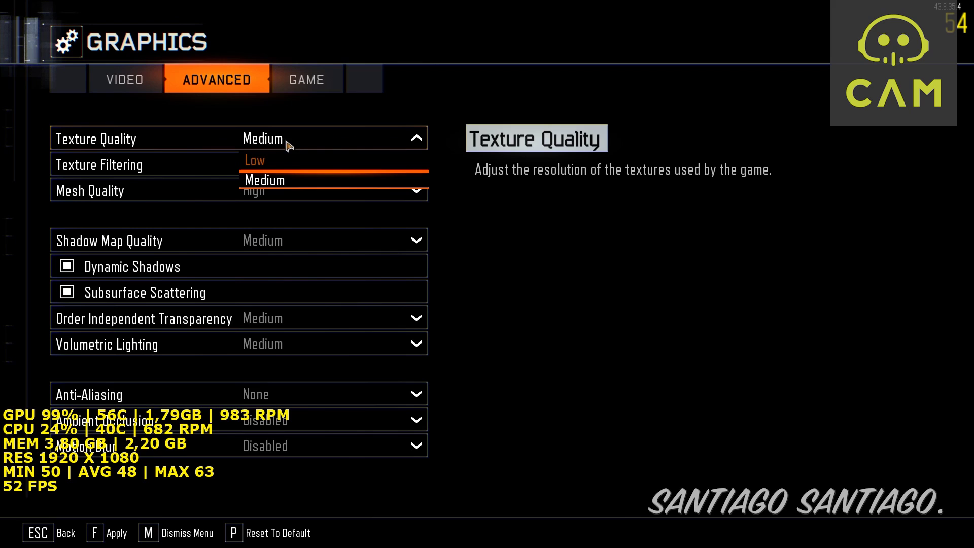
{"action": "left_click", "coordinate": [278, 183]}
{"action": "left_click", "coordinate": [280, 171]}
{"action": "left_click", "coordinate": [278, 225]}
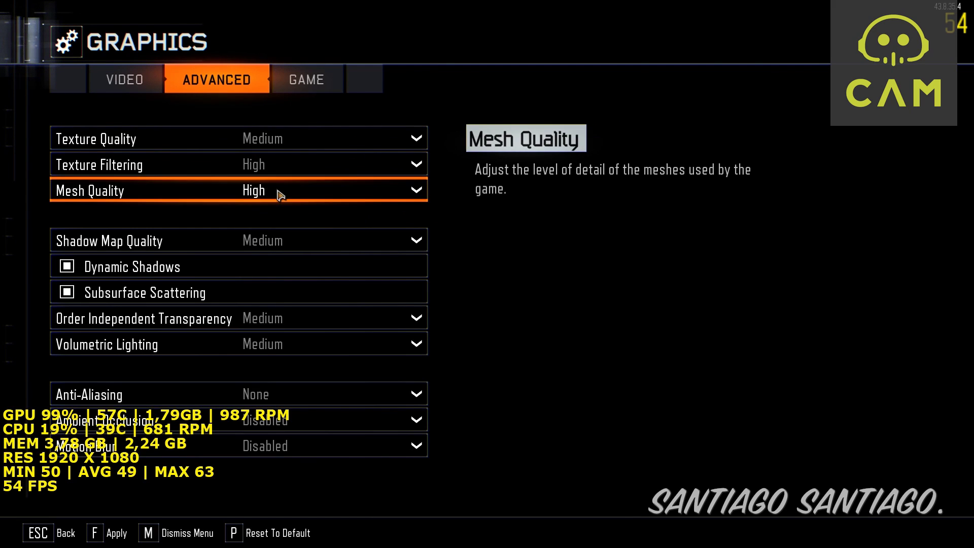
{"action": "left_click", "coordinate": [278, 192]}
{"action": "left_click", "coordinate": [284, 249]}
{"action": "left_click", "coordinate": [286, 248]}
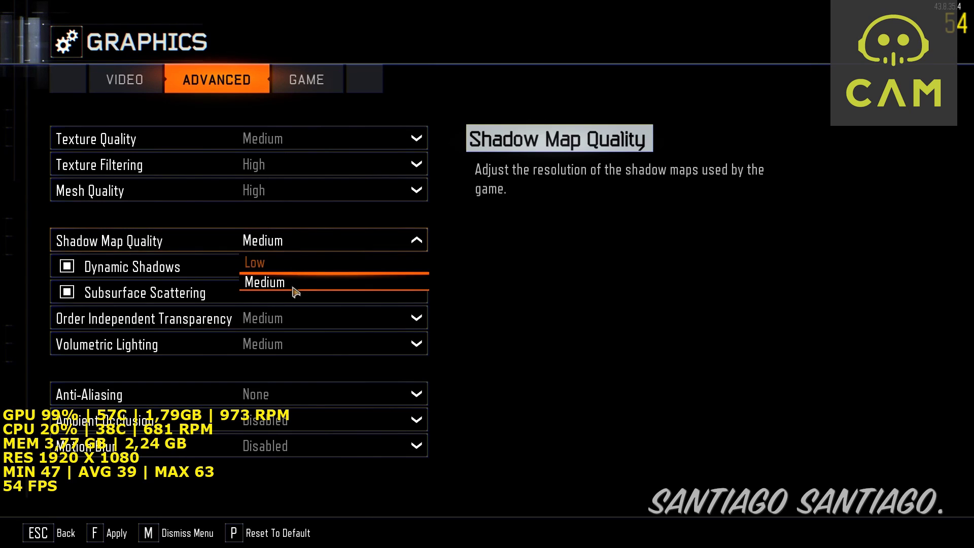
{"action": "left_click", "coordinate": [294, 284]}
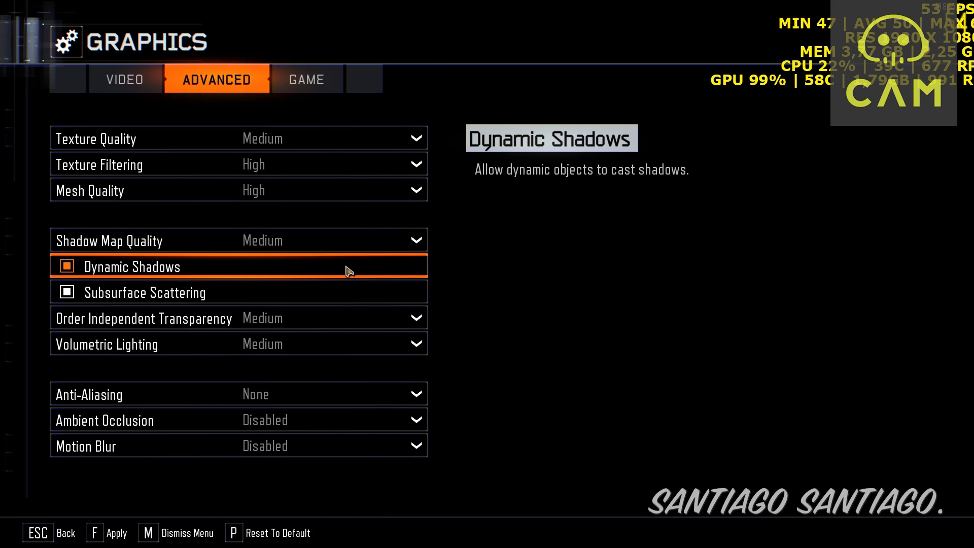
Check Order Independent Transparency and Volumetric Lighting at Medium, Anti-Aliasing None, Ambient Occlusion and Motion Blur disabled
{"action": "left_click", "coordinate": [348, 141]}
{"action": "left_click", "coordinate": [268, 246]}
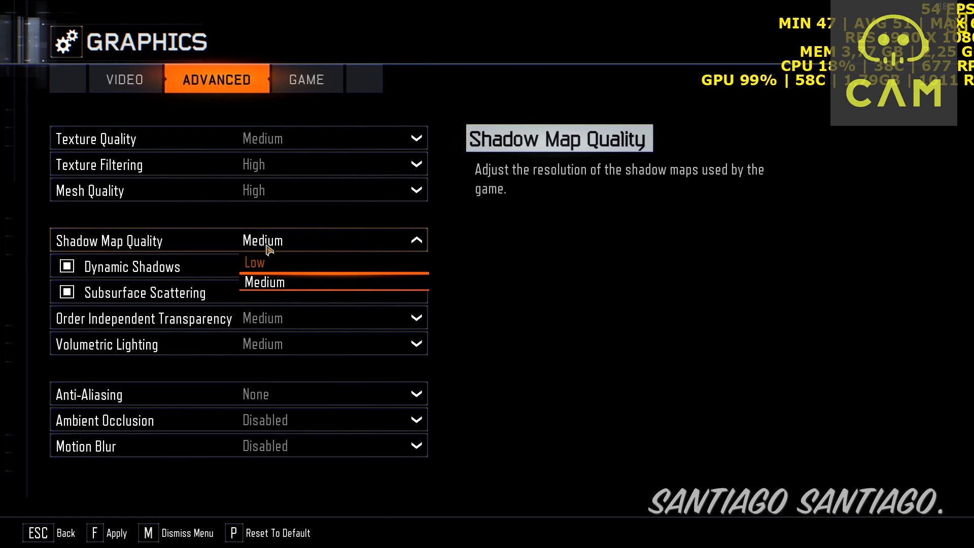
{"action": "left_click", "coordinate": [266, 282]}
{"action": "left_click", "coordinate": [278, 324]}
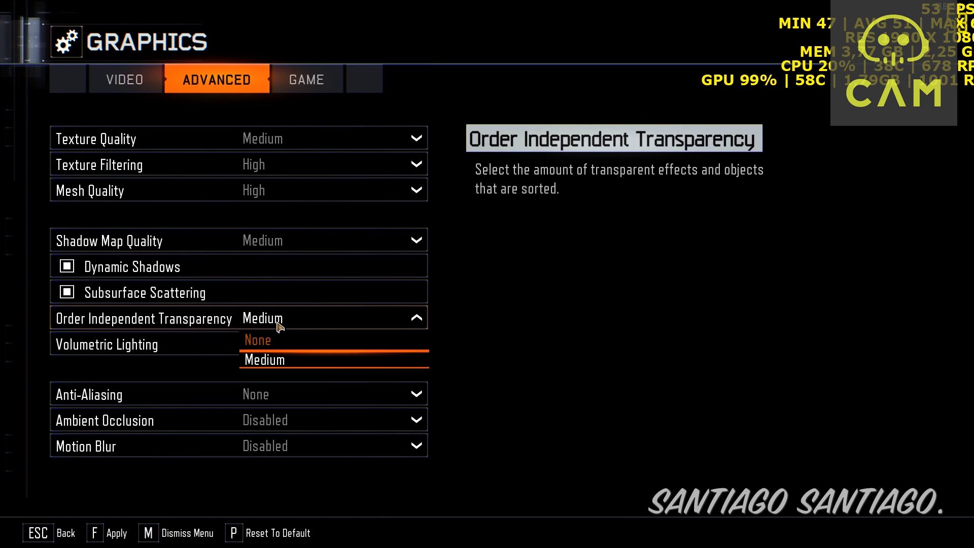
{"action": "left_click", "coordinate": [279, 324]}
{"action": "left_click", "coordinate": [284, 346]}
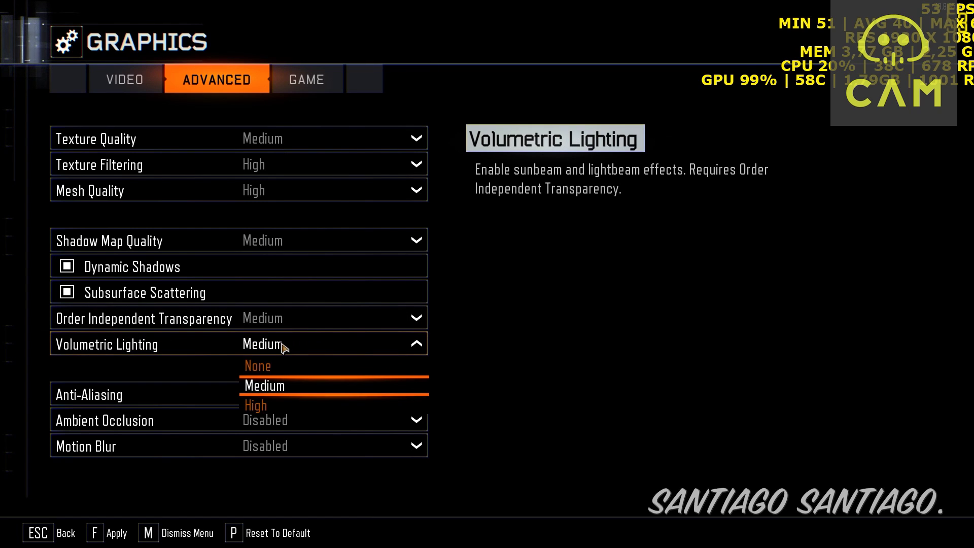
{"action": "left_click", "coordinate": [285, 350]}
{"action": "left_click", "coordinate": [299, 401]}
{"action": "left_click", "coordinate": [300, 404]}
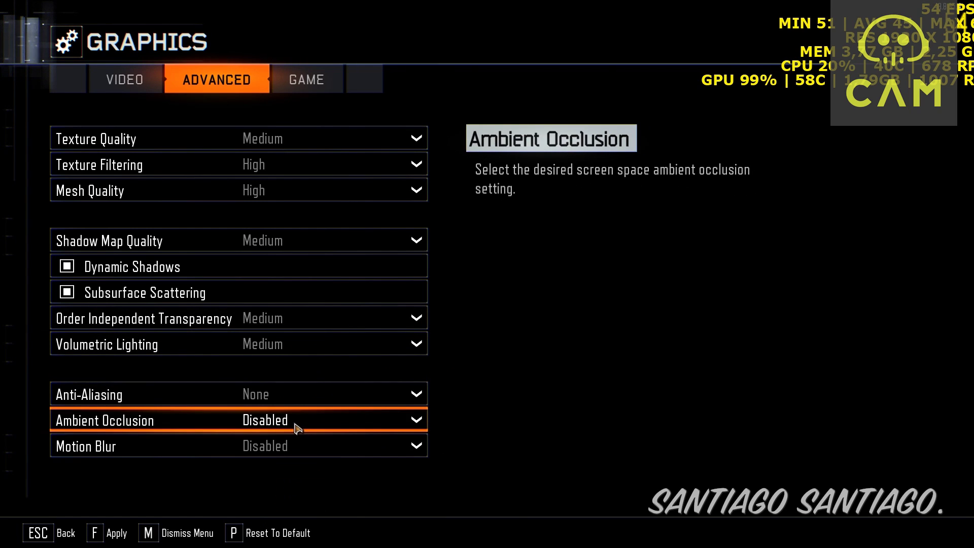
{"action": "left_click", "coordinate": [296, 425]}
{"action": "left_click", "coordinate": [297, 426]}
{"action": "left_click", "coordinate": [305, 447]}
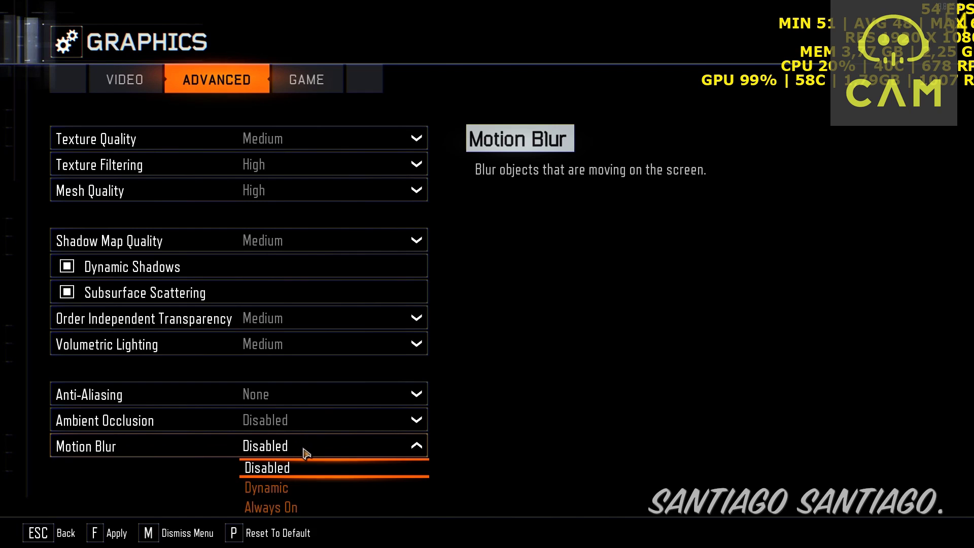
{"action": "left_click", "coordinate": [306, 453]}
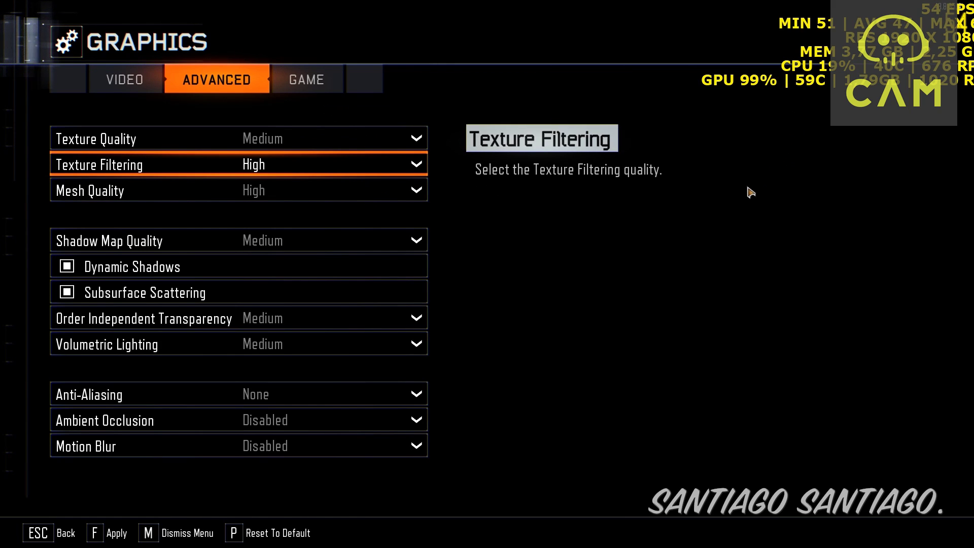
Apply the unchanged graphics settings and quit Black Ops III to the desktop
{"action": "key", "text": "f"}
{"action": "left_click", "coordinate": [349, 271]}
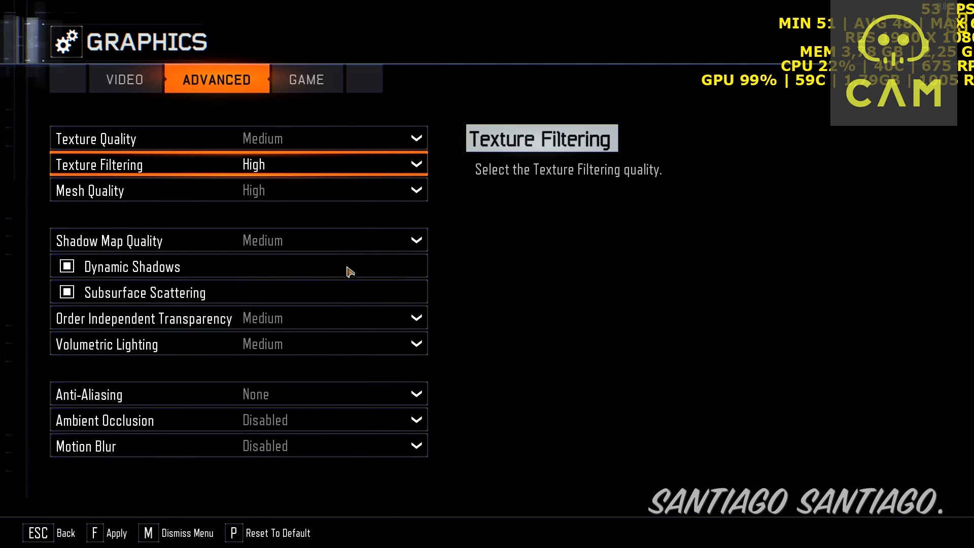
{"action": "key", "text": "Escape"}
{"action": "key", "text": "Escape"}
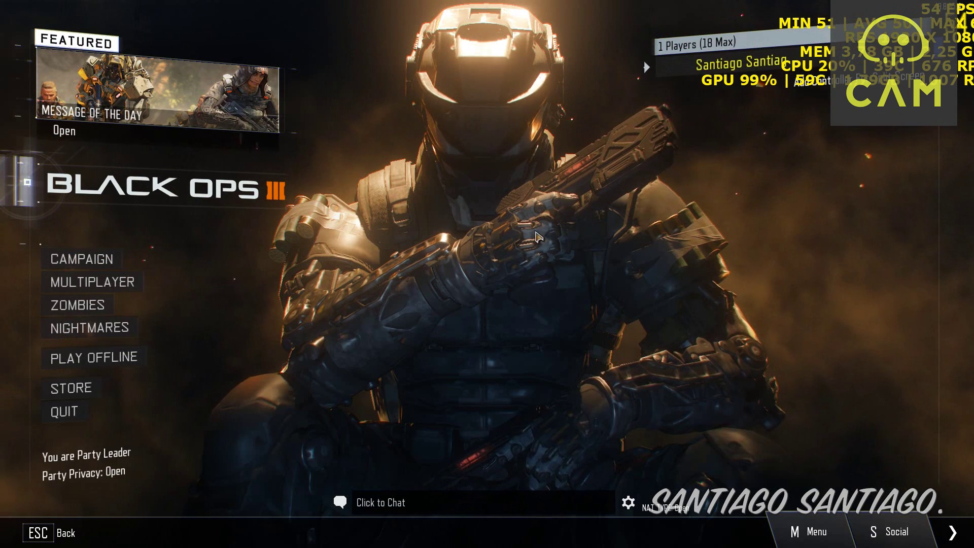
{"action": "left_click", "coordinate": [83, 412]}
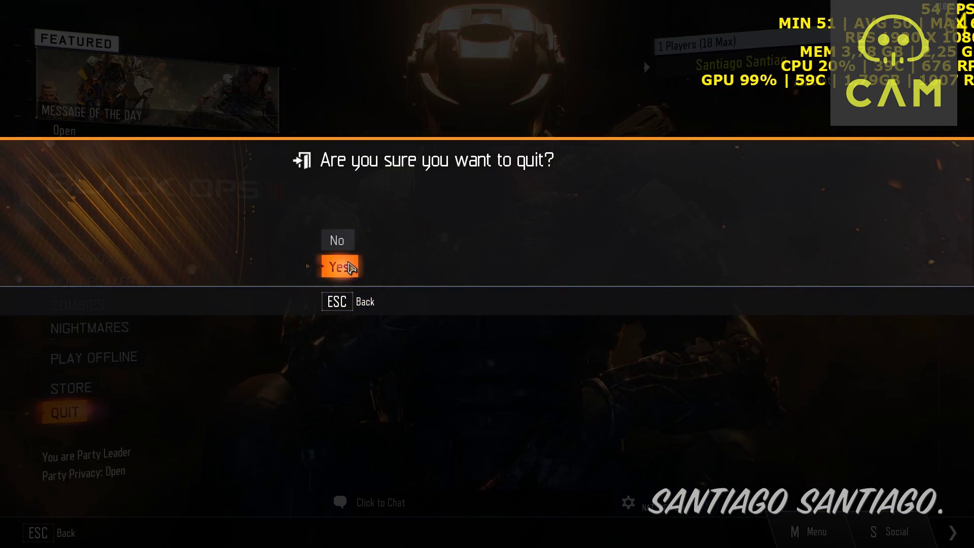
{"action": "left_click", "coordinate": [339, 267]}
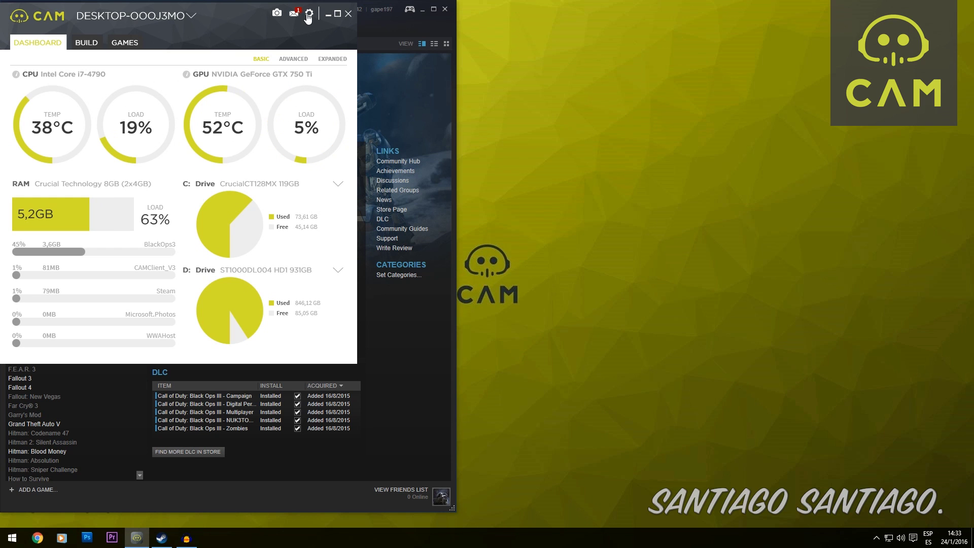
Minimize CAM and browse Black Ops III's local files from its Steam Properties
{"action": "left_click", "coordinate": [328, 16]}
{"action": "key", "text": "super+plus"}
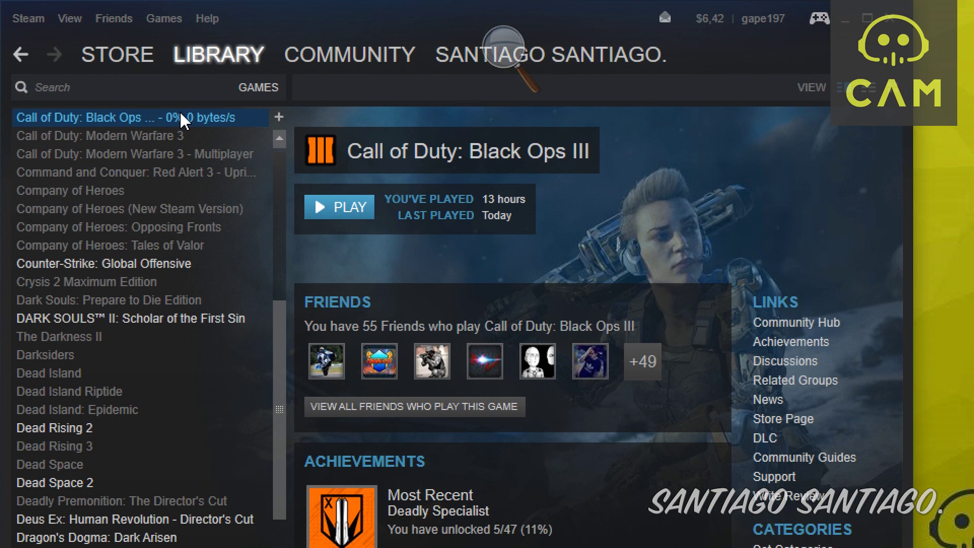
{"action": "right_click", "coordinate": [182, 116]}
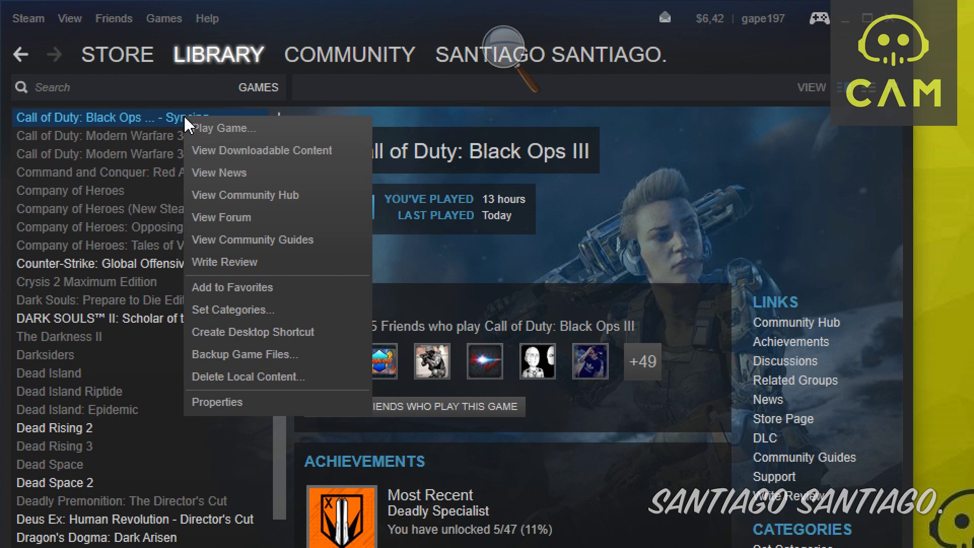
{"action": "left_click", "coordinate": [232, 401]}
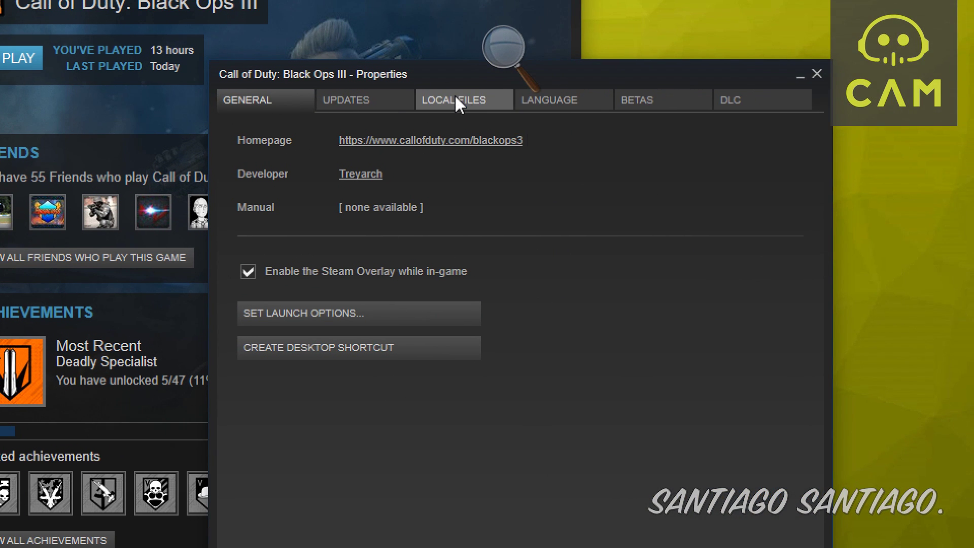
{"action": "left_click", "coordinate": [454, 94]}
{"action": "left_click", "coordinate": [304, 181]}
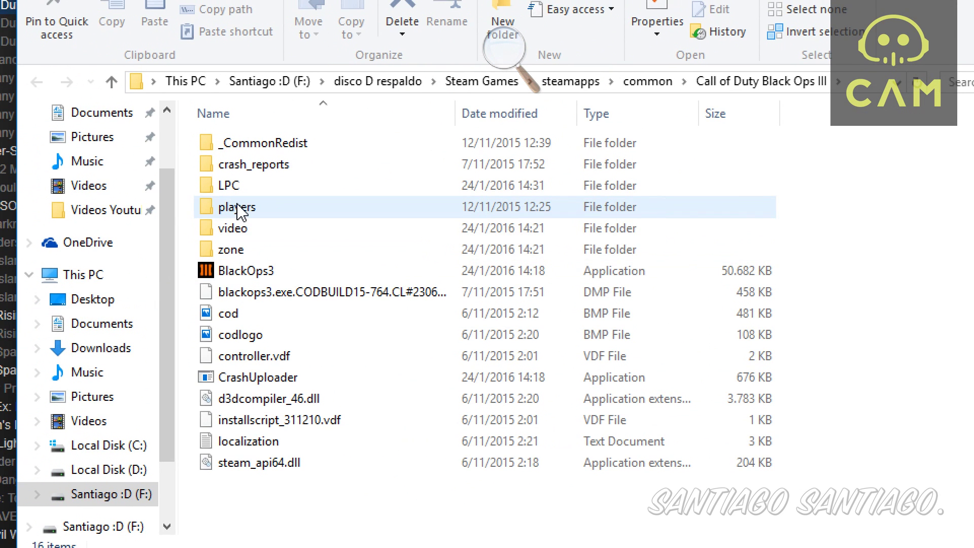
Open the players folder inside the Black Ops III install directory
{"action": "double_click", "coordinate": [248, 209]}
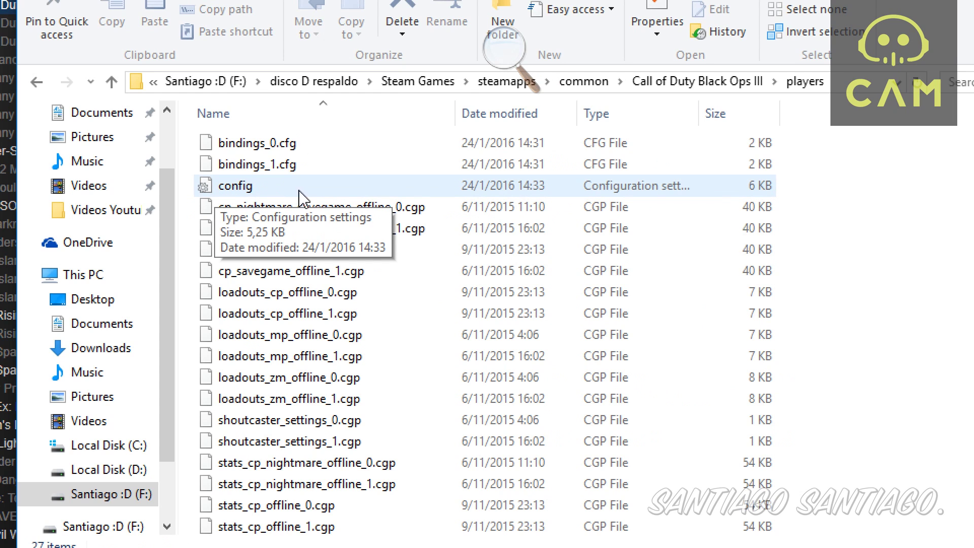
Open the config file in Notepad and change RestrictGraphicsOptions from "1" to "0"
{"action": "double_click", "coordinate": [329, 190]}
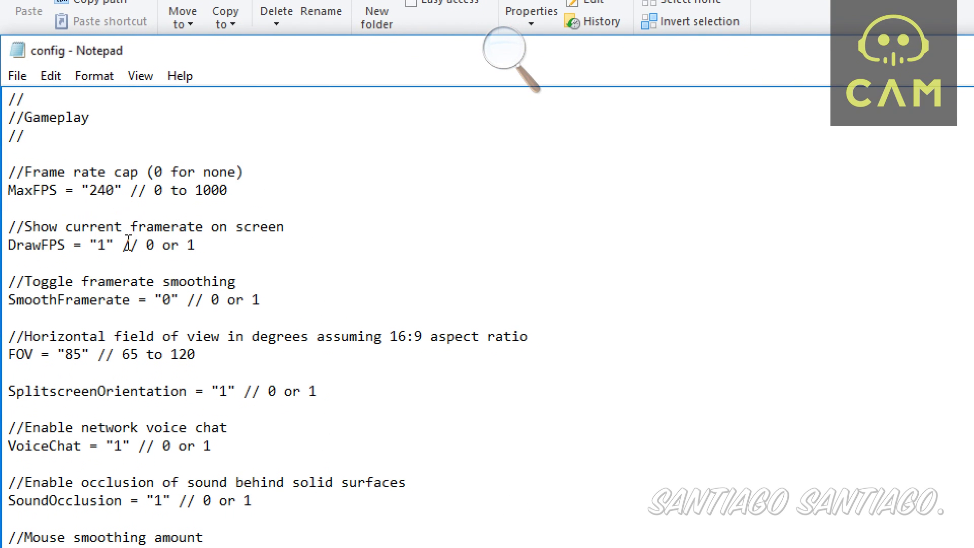
{"action": "scroll", "coordinate": [134, 251], "scroll_direction": "down", "scroll_amount": 1}
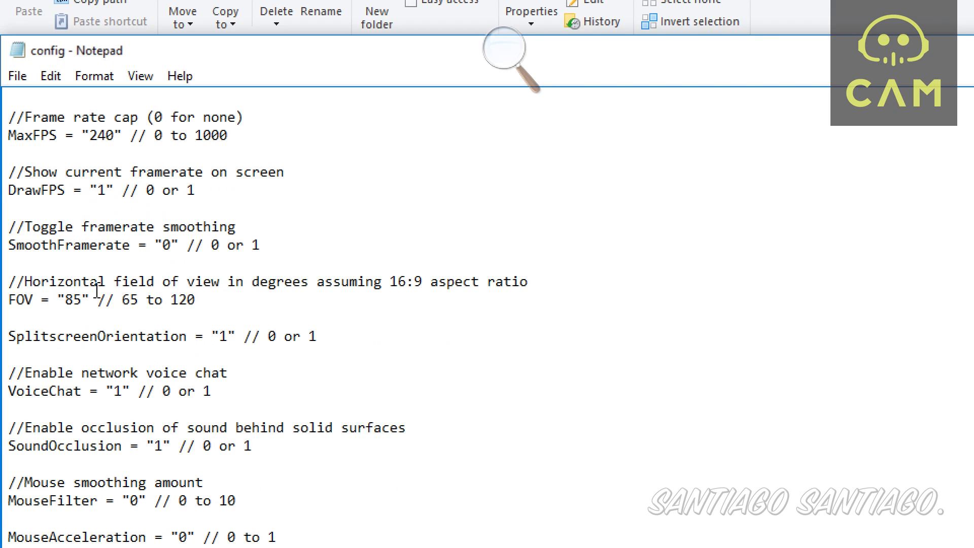
{"action": "scroll", "coordinate": [178, 250], "scroll_direction": "down", "scroll_amount": 2}
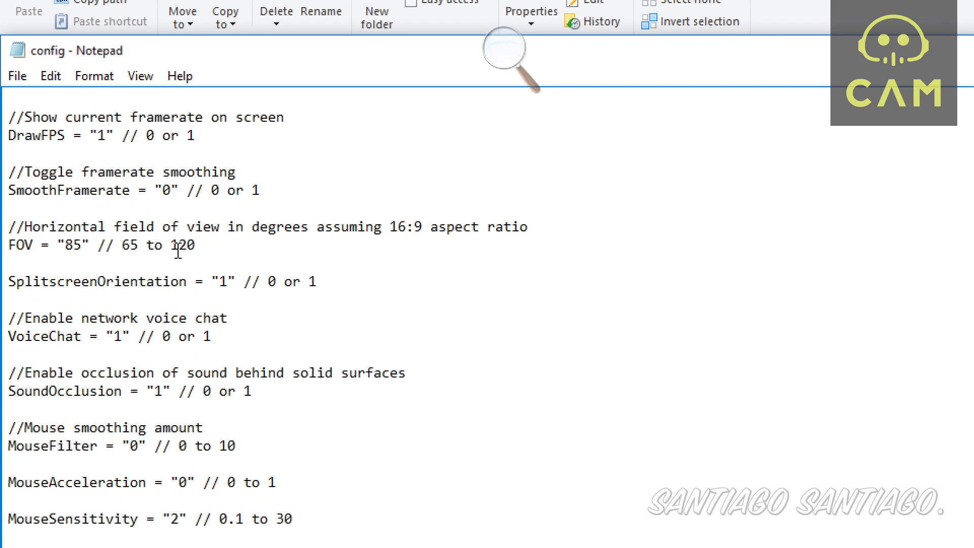
{"action": "scroll", "coordinate": [233, 270], "scroll_direction": "down", "scroll_amount": 4}
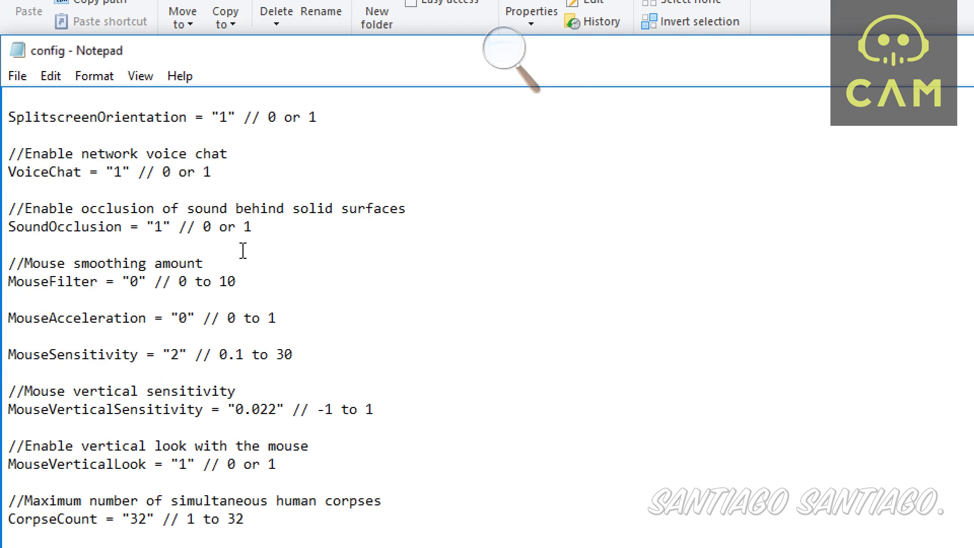
{"action": "scroll", "coordinate": [243, 251], "scroll_direction": "down", "scroll_amount": 5}
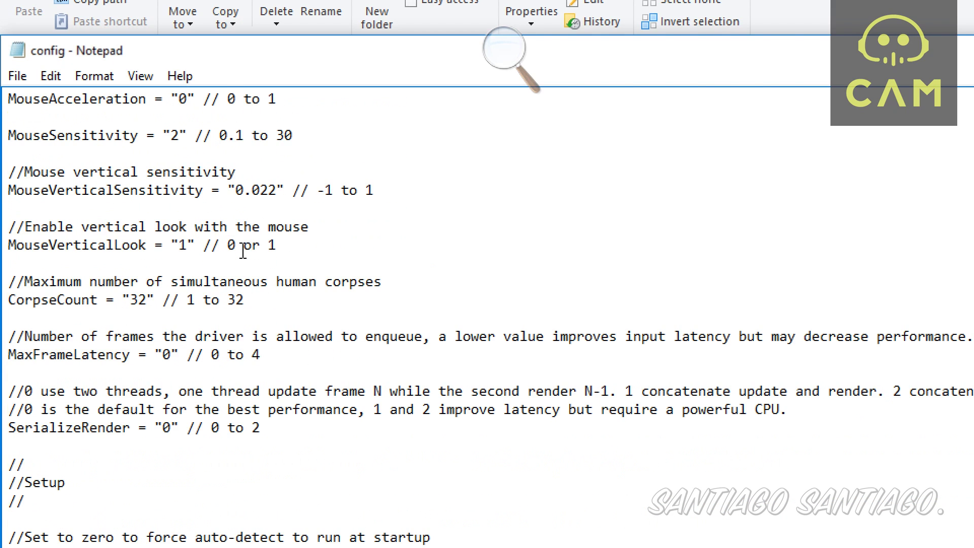
{"action": "scroll", "coordinate": [243, 250], "scroll_direction": "down", "scroll_amount": 5}
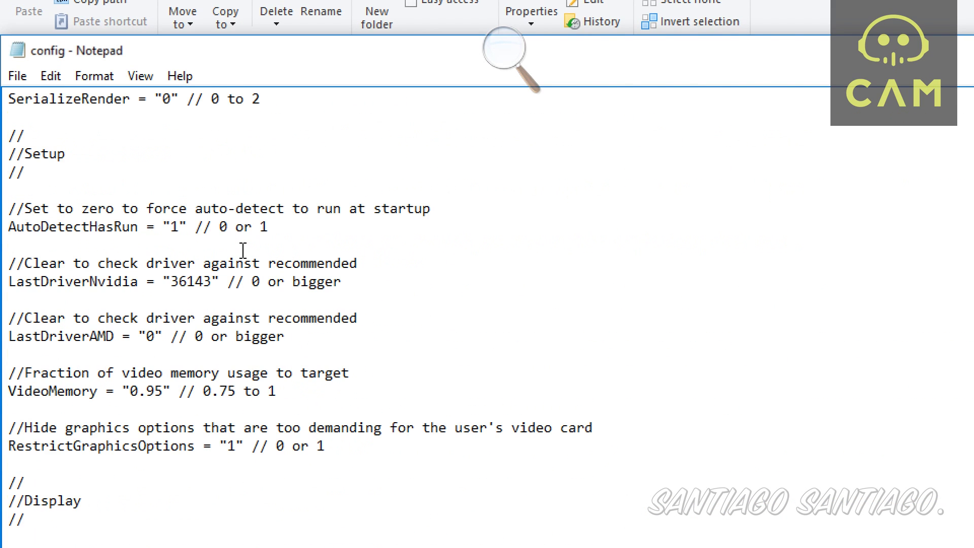
{"action": "left_click_drag", "start_coordinate": [24, 319], "coordinate": [596, 318]}
{"action": "left_click", "coordinate": [434, 358]}
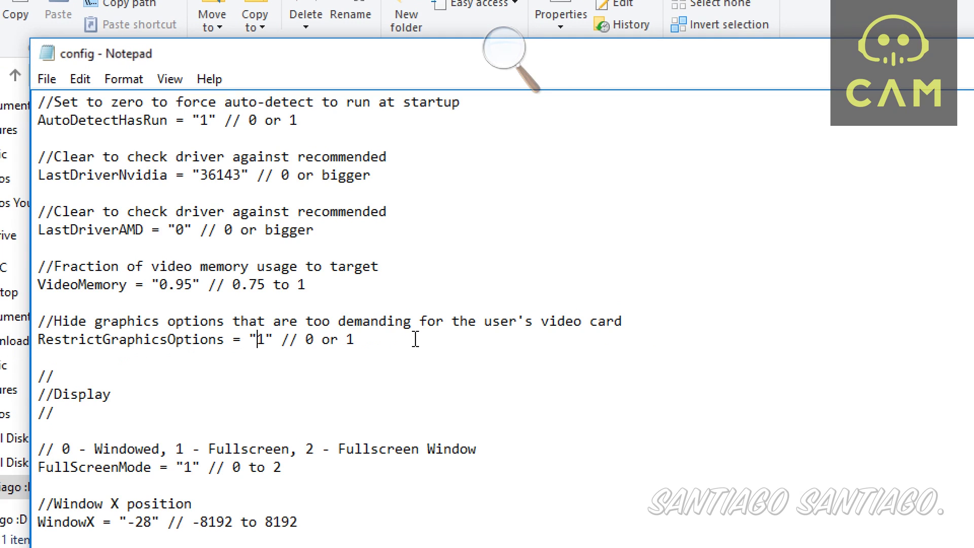
{"action": "key", "text": "Delete"}
{"action": "type", "text": "0"}
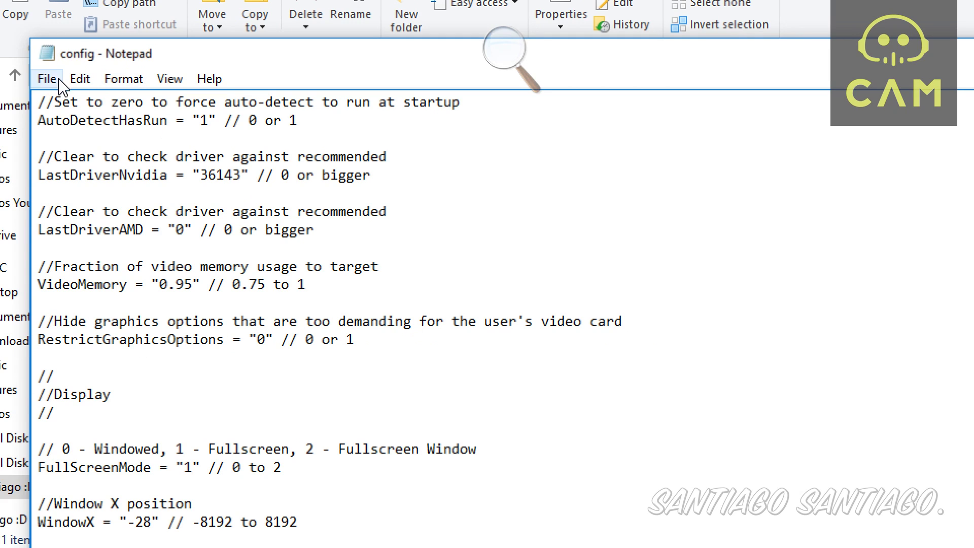
{"action": "left_click", "coordinate": [46, 79]}
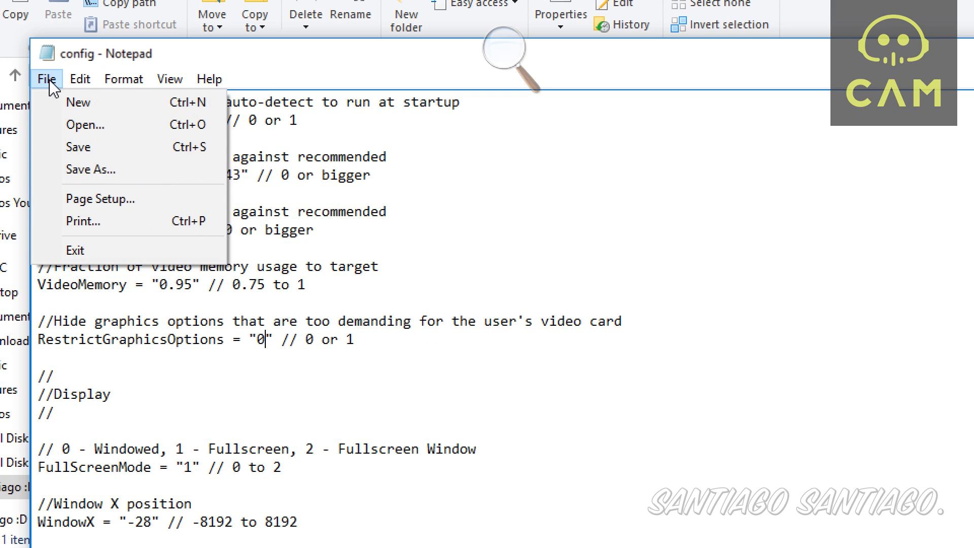
Save the edited config file and close Notepad and the game folder
{"action": "left_click", "coordinate": [76, 147]}
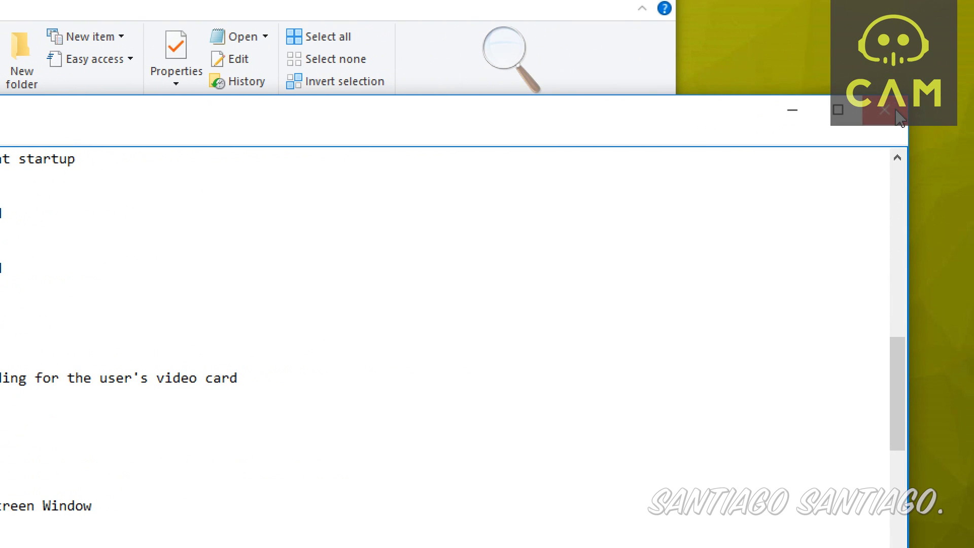
{"action": "left_click", "coordinate": [931, 109]}
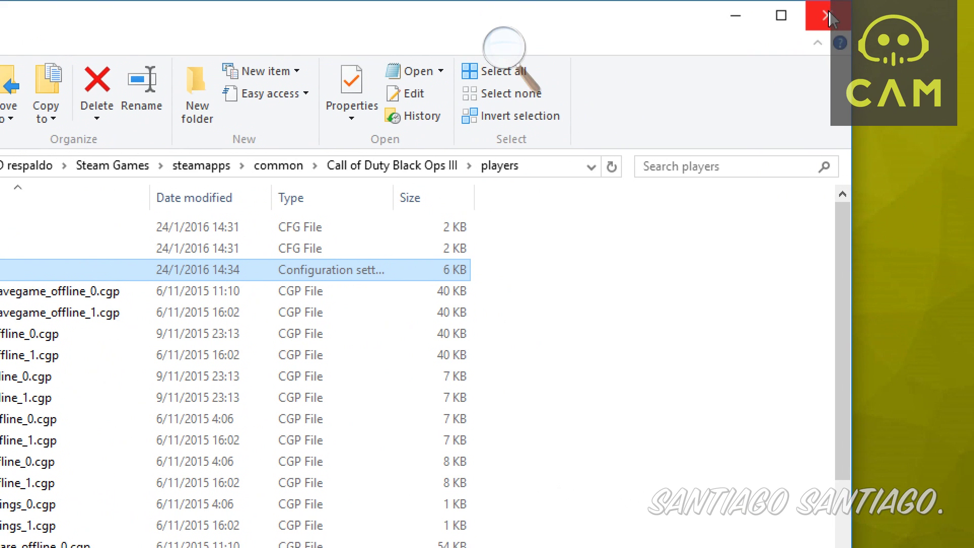
{"action": "left_click", "coordinate": [826, 22]}
Turn off Magnifier, close Black Ops III's Properties, and launch the game
{"action": "left_click", "coordinate": [506, 47]}
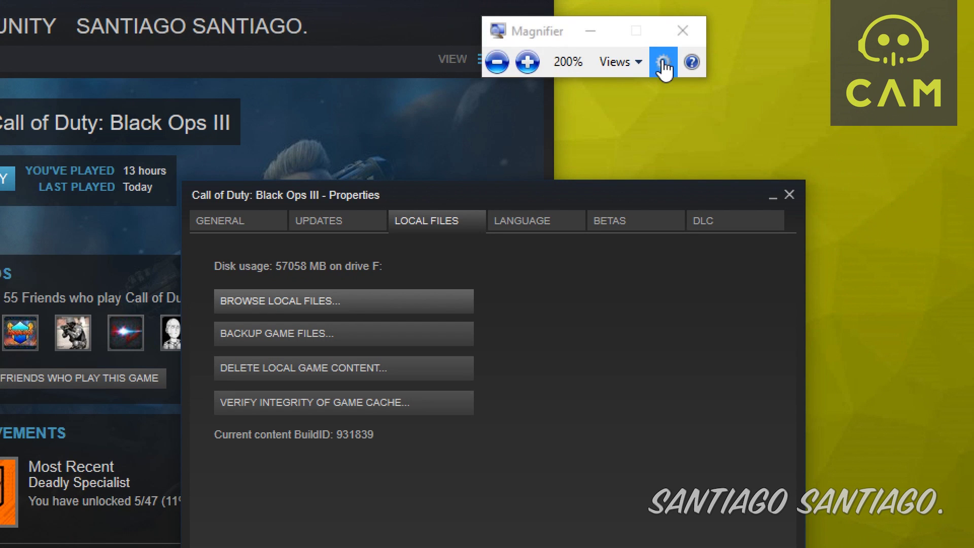
{"action": "left_click", "coordinate": [676, 40]}
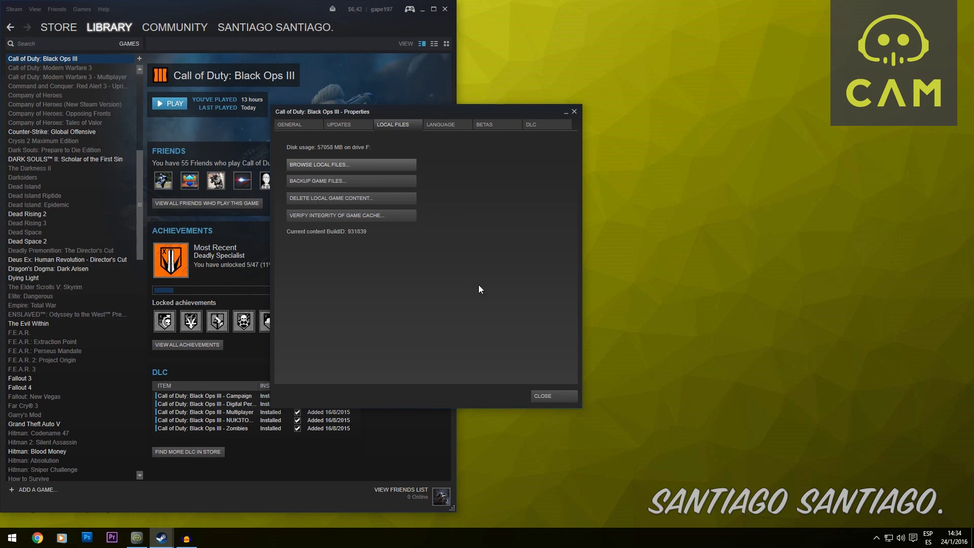
{"action": "left_click", "coordinate": [552, 395]}
{"action": "left_click", "coordinate": [183, 100]}
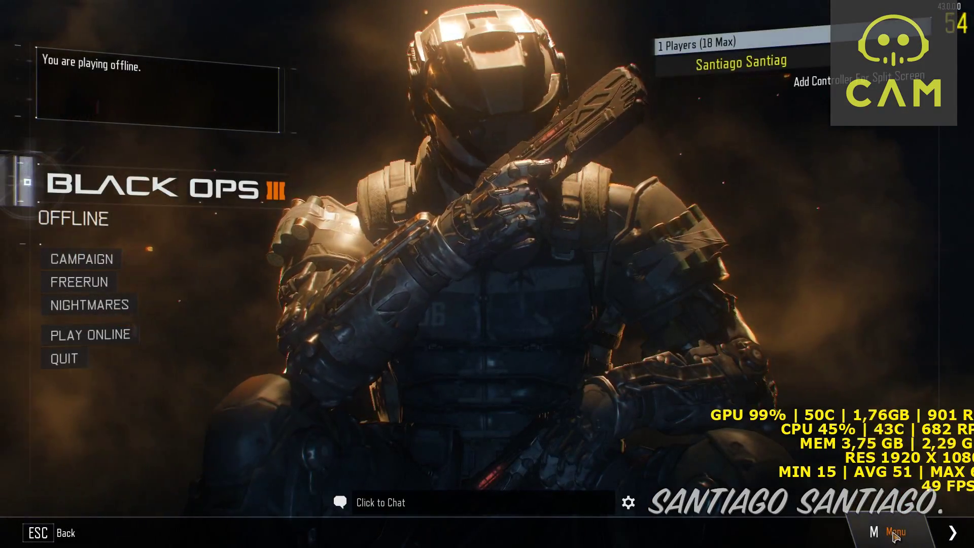
In Advanced graphics, set Texture and Shadow Map Quality to Extra, Order Independent Transparency High
{"action": "key", "text": "m"}
{"action": "key", "text": "e"}
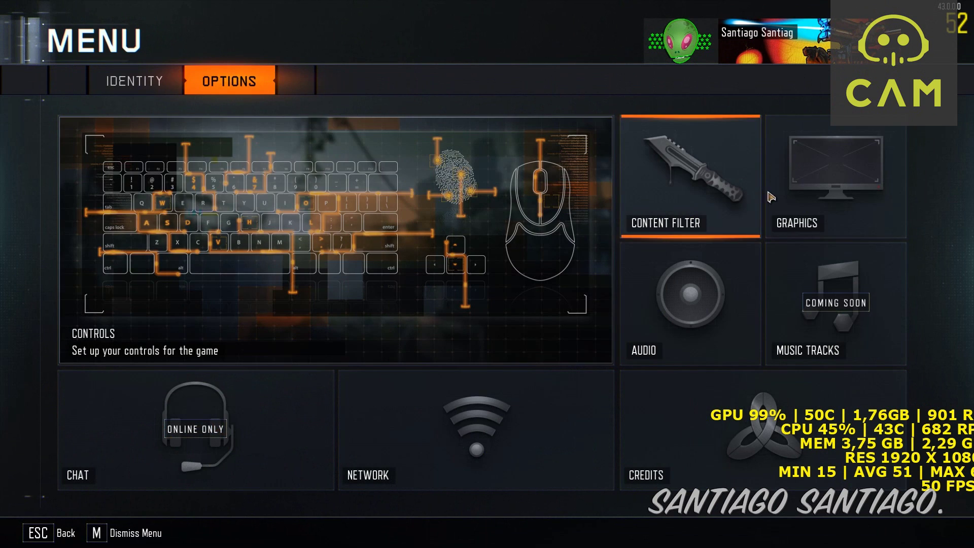
{"action": "left_click", "coordinate": [813, 195]}
{"action": "left_click", "coordinate": [217, 80]}
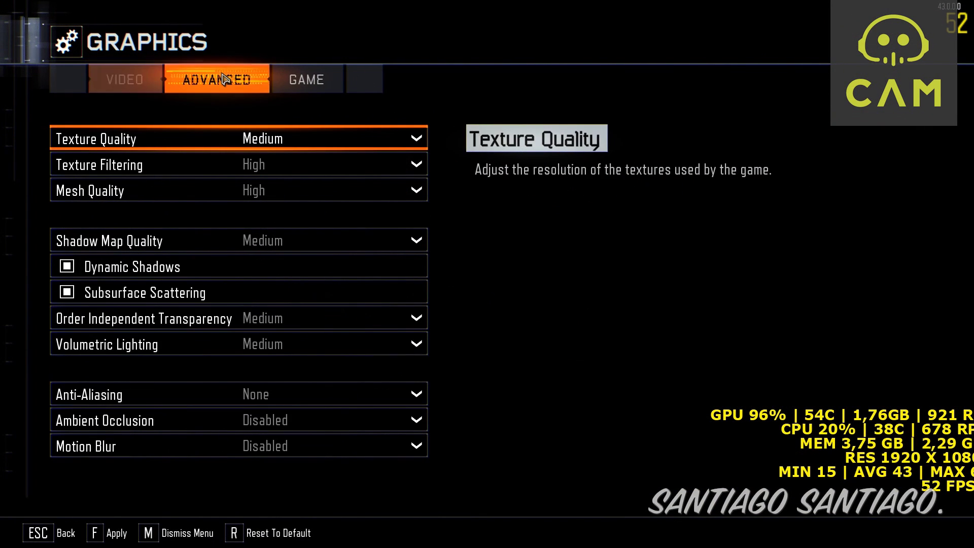
{"action": "left_click", "coordinate": [300, 145]}
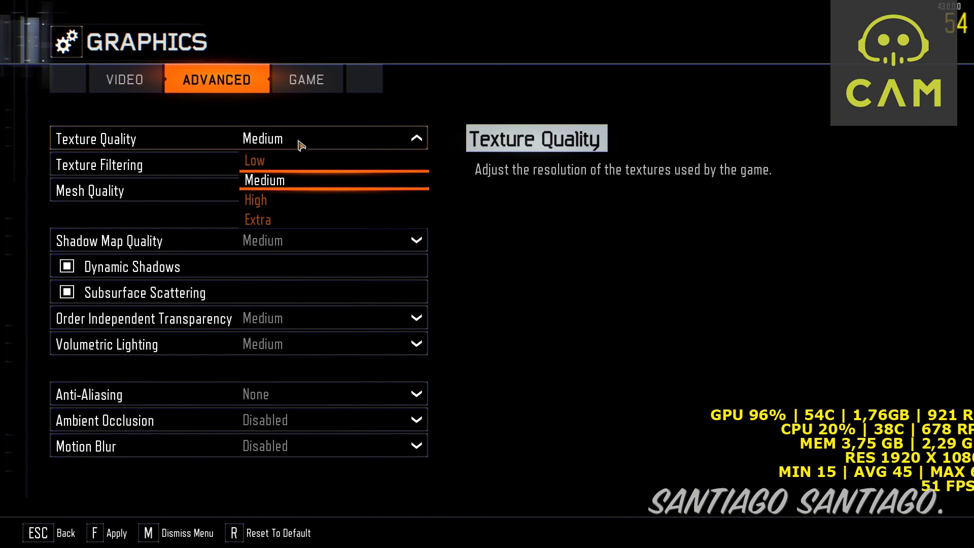
{"action": "left_click", "coordinate": [260, 225]}
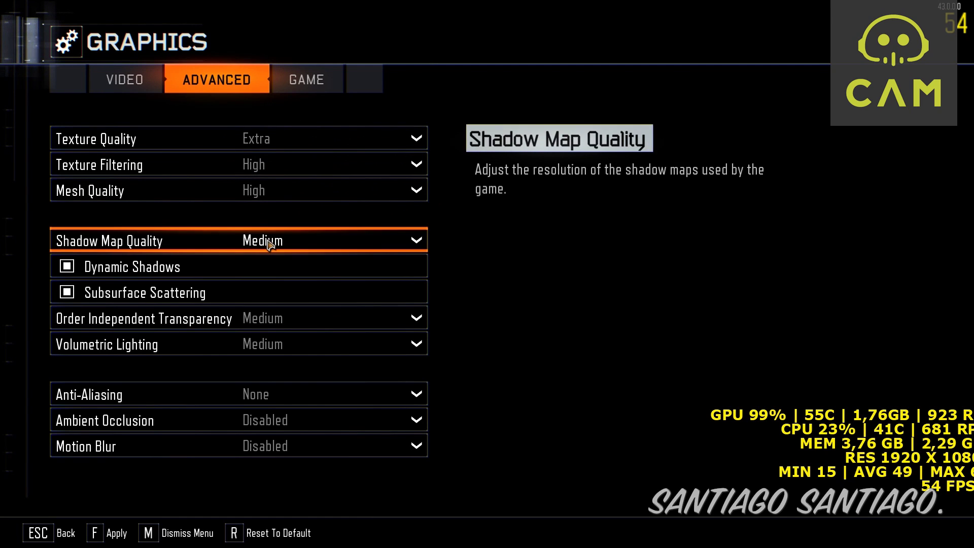
{"action": "left_click", "coordinate": [260, 241]}
{"action": "left_click", "coordinate": [258, 322]}
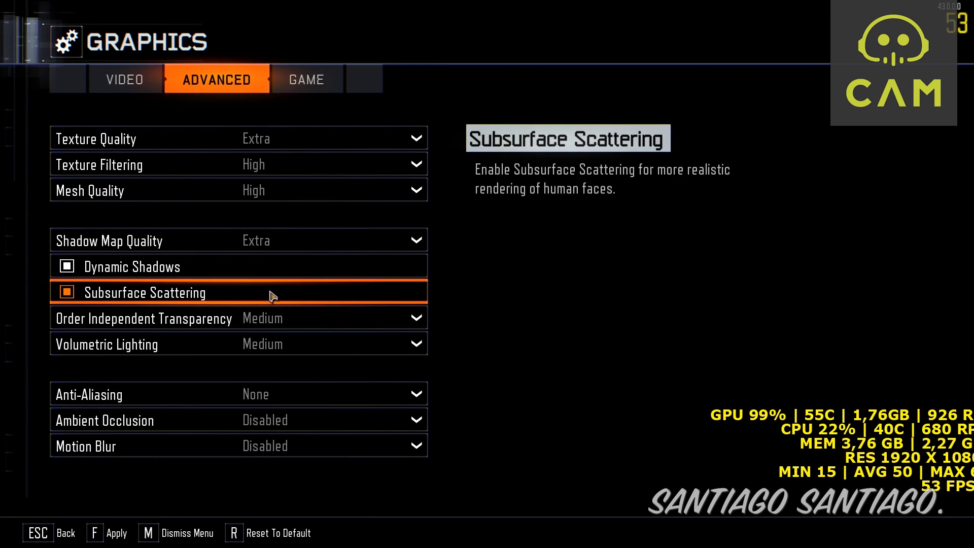
{"action": "left_click", "coordinate": [276, 320]}
{"action": "left_click", "coordinate": [271, 379]}
Set Volumetric Lighting High, Anti-Aliasing Filmic SMAA T2x, Ambient Occlusion Extra, Motion Blur Always On
{"action": "left_click", "coordinate": [287, 343]}
{"action": "left_click", "coordinate": [281, 405]}
{"action": "left_click", "coordinate": [283, 397]}
{"action": "left_click", "coordinate": [291, 510]}
{"action": "left_click", "coordinate": [305, 424]}
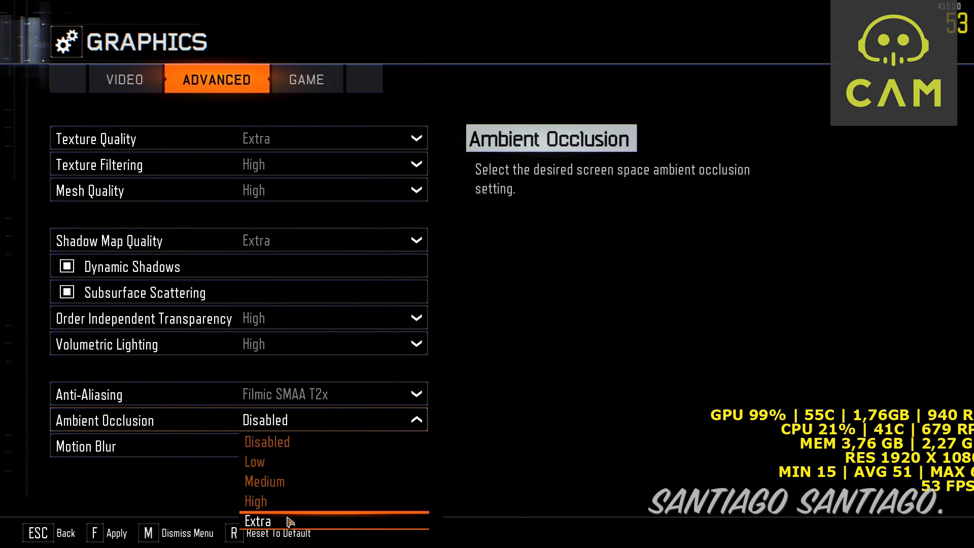
{"action": "left_click", "coordinate": [261, 523]}
{"action": "left_click", "coordinate": [301, 453]}
{"action": "left_click", "coordinate": [279, 505]}
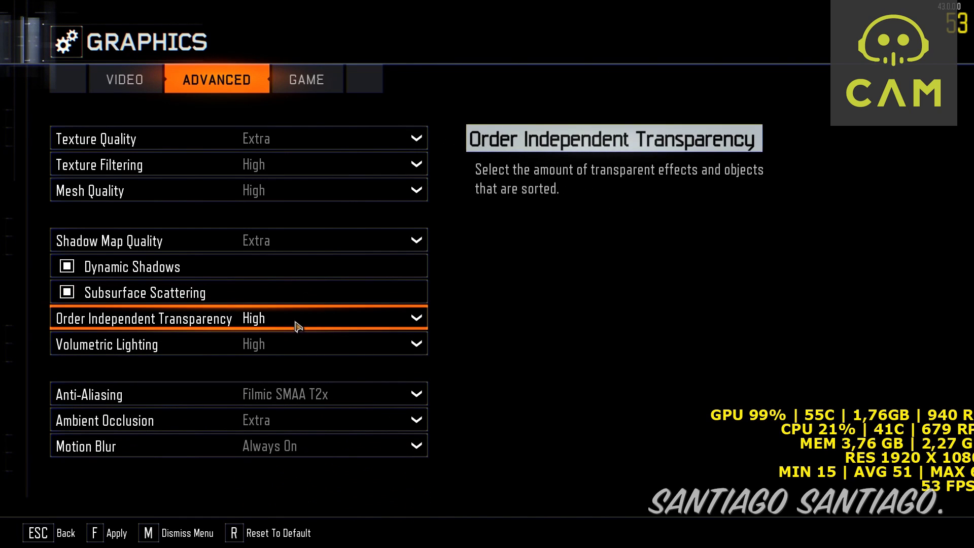
Confirm Mesh Quality stays High and Texture Quality Extra, then bring up the apply prompt
{"action": "left_click", "coordinate": [285, 194]}
{"action": "left_click", "coordinate": [285, 193]}
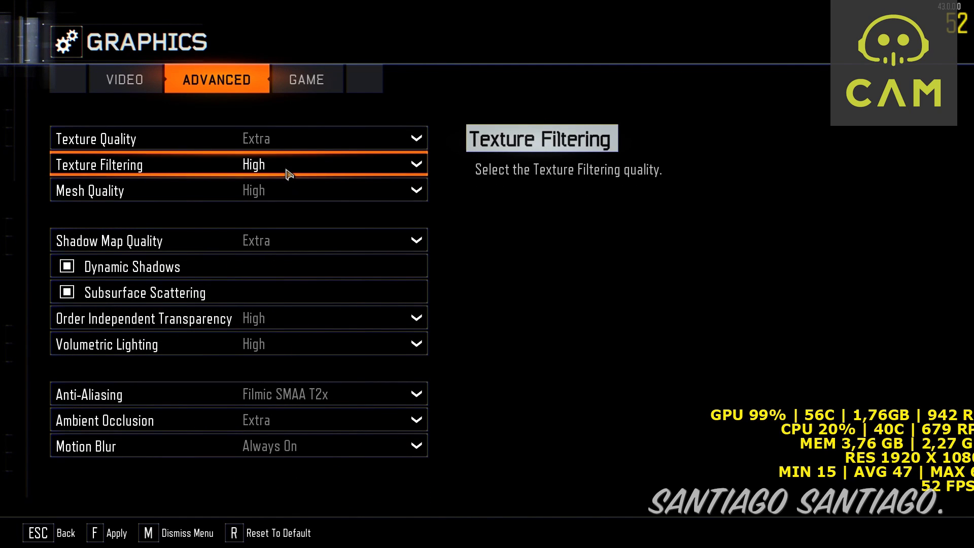
{"action": "left_click", "coordinate": [287, 145]}
{"action": "left_click", "coordinate": [227, 144]}
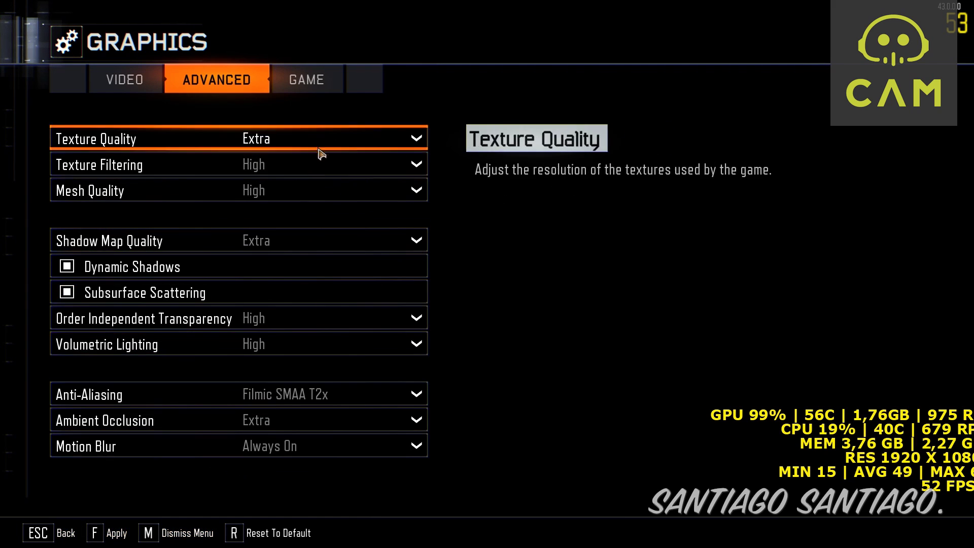
{"action": "left_click", "coordinate": [116, 533]}
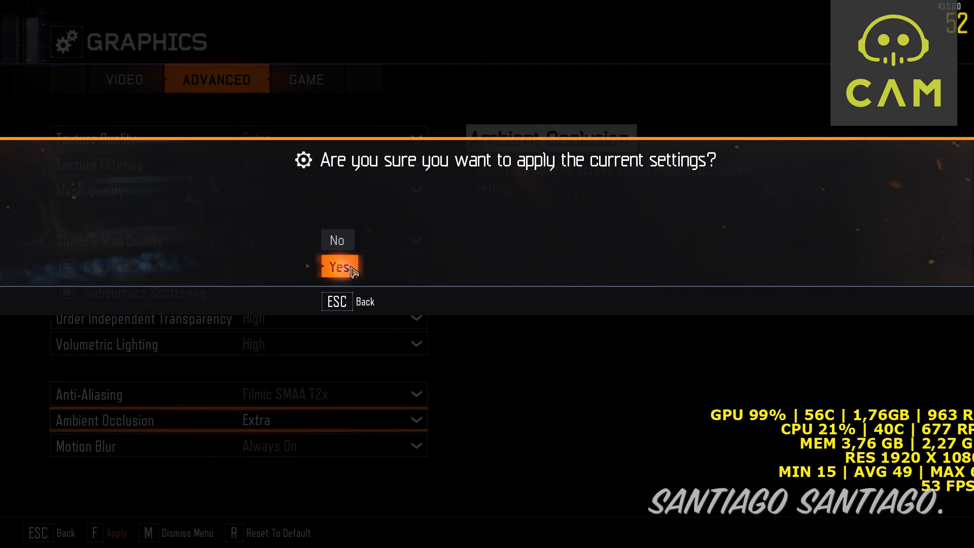
Apply the maxed graphics and resume the campaign story
{"action": "left_click", "coordinate": [352, 269]}
{"action": "key", "text": "Escape"}
{"action": "key", "text": "Escape"}
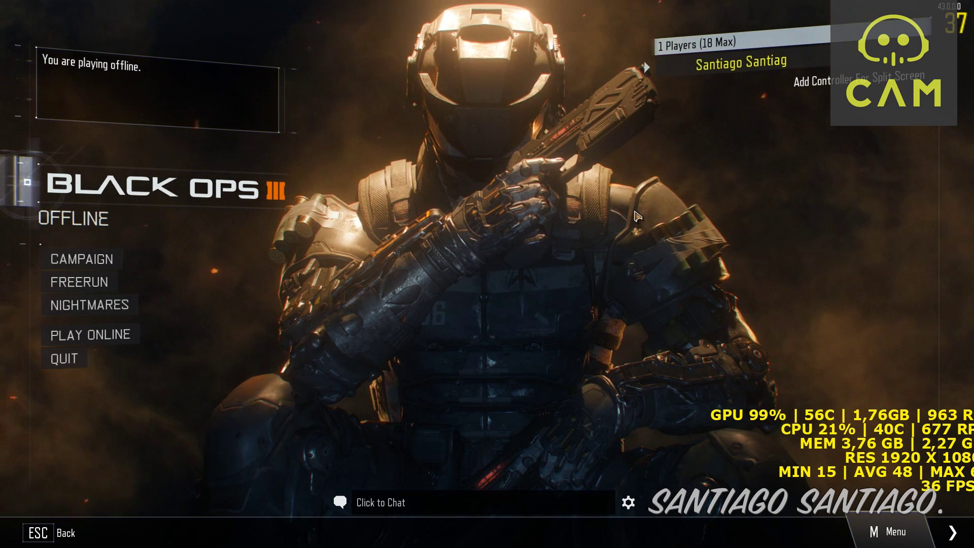
{"action": "left_click", "coordinate": [102, 261]}
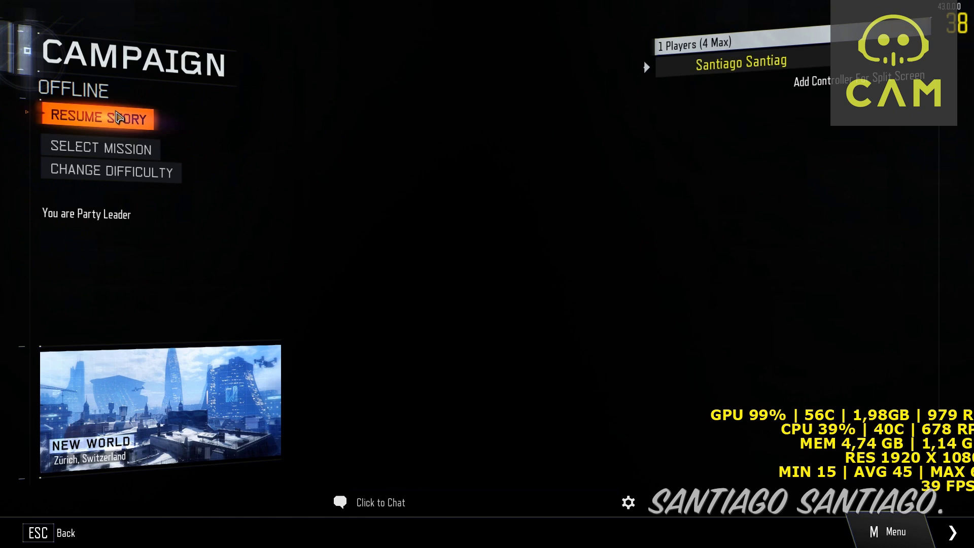
{"action": "left_click", "coordinate": [118, 117]}
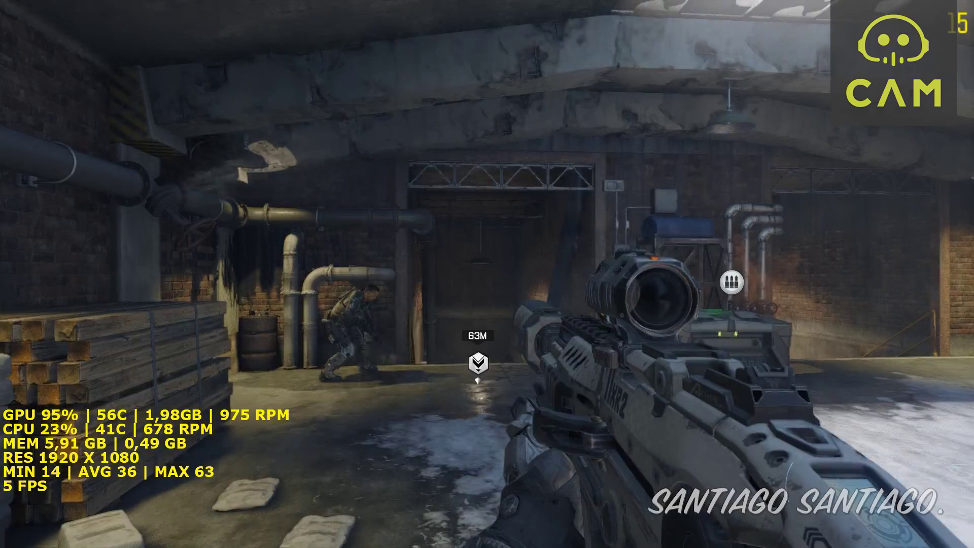
Walk, aim, fire and reload in New World to test performance, then pause
{"action": "key", "text": "w"}
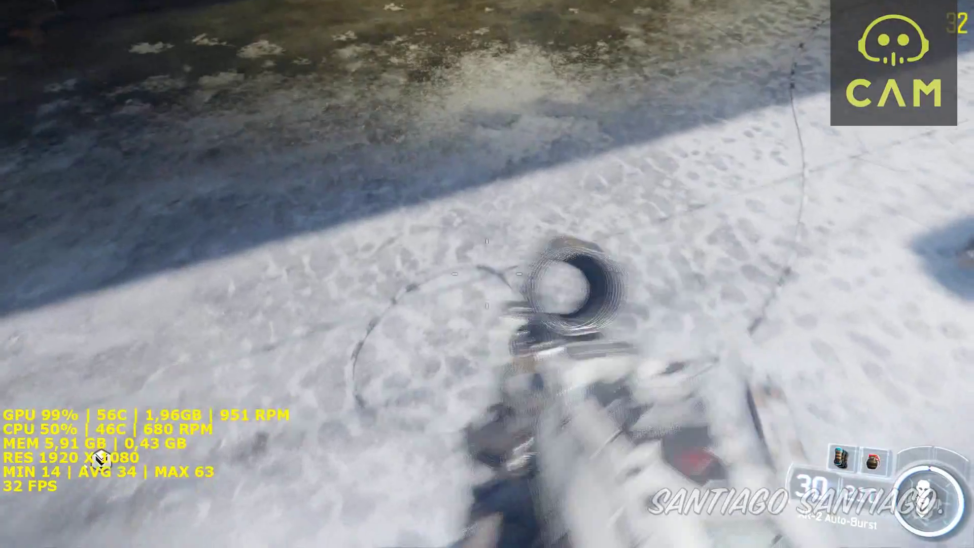
{"action": "right_click", "coordinate": [487, 274]}
{"action": "left_click", "coordinate": [487, 274]}
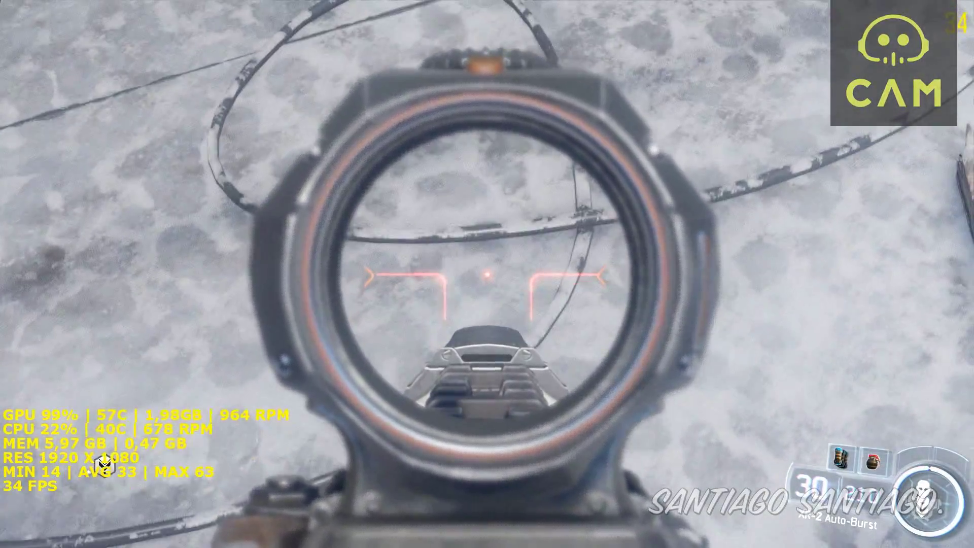
{"action": "left_click", "coordinate": [487, 274]}
{"action": "right_click", "coordinate": [487, 274]}
{"action": "key", "text": "r"}
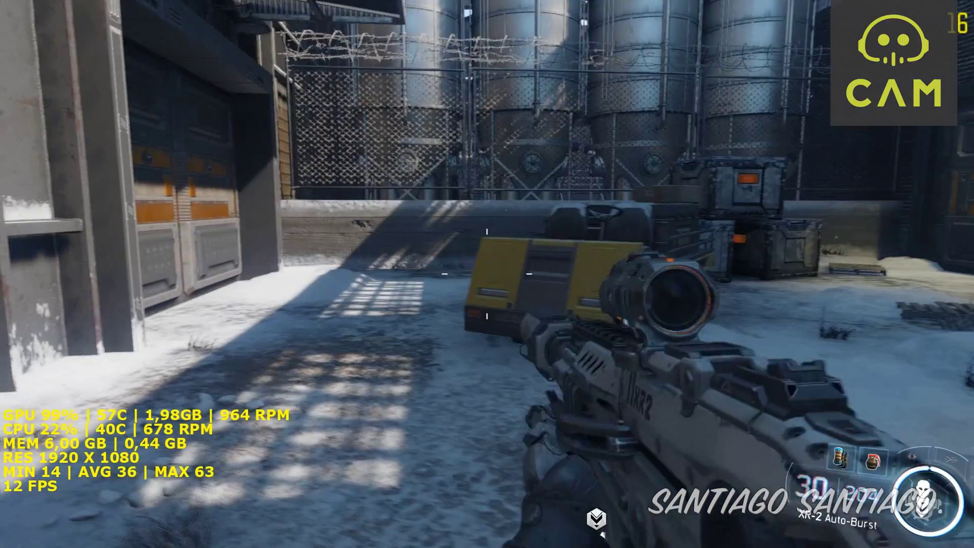
{"action": "key", "text": "Escape"}
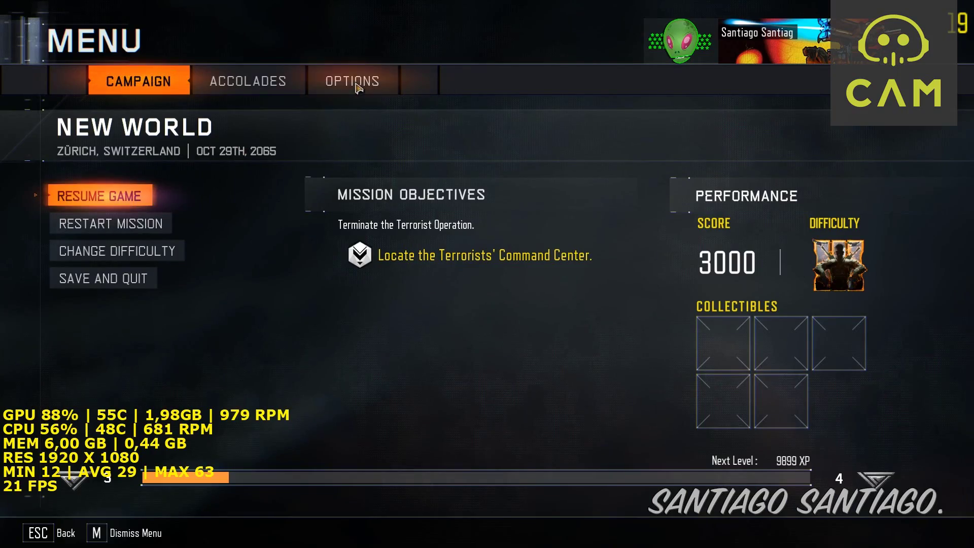
In Advanced graphics, lower Texture Quality to High and Shadow Map Quality to Medium
{"action": "left_click", "coordinate": [352, 81]}
{"action": "left_click", "coordinate": [827, 162]}
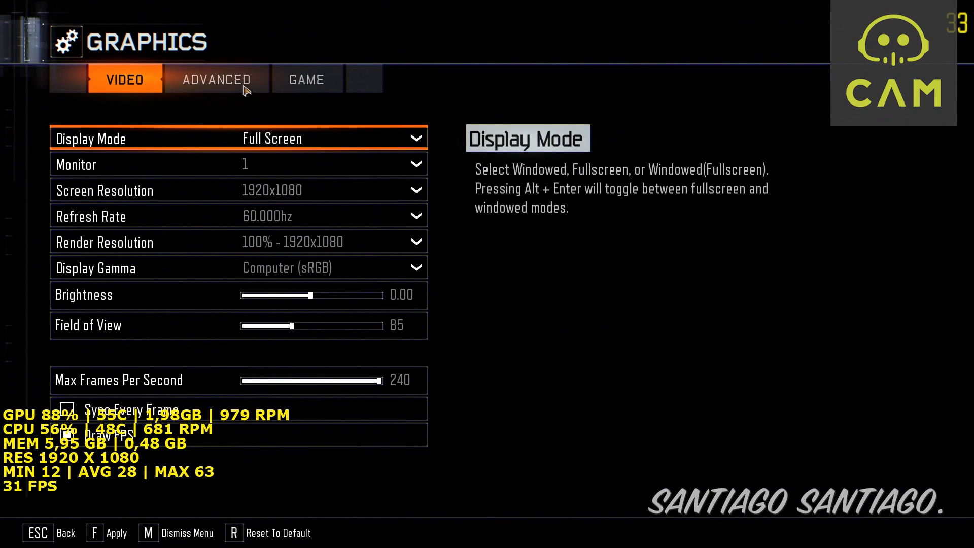
{"action": "left_click", "coordinate": [256, 87]}
{"action": "left_click", "coordinate": [287, 147]}
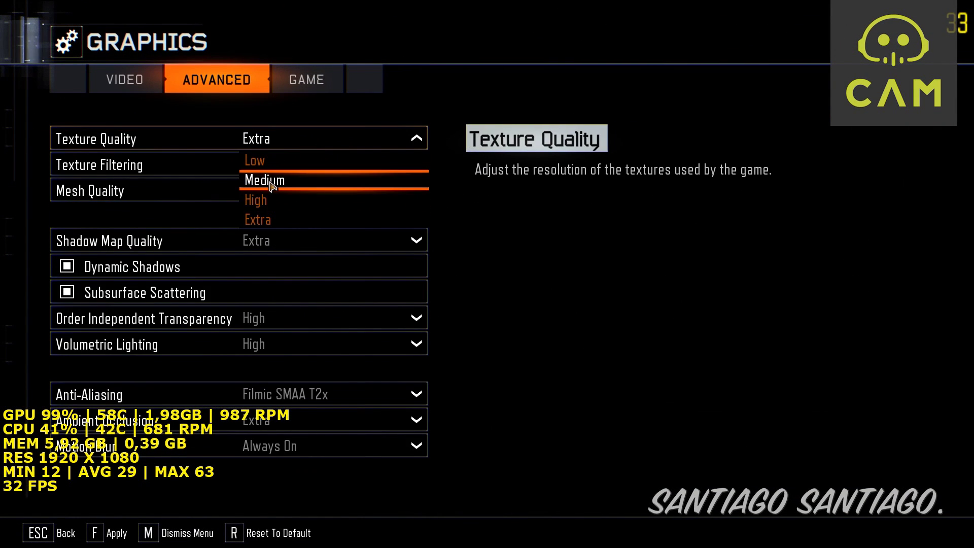
{"action": "left_click", "coordinate": [271, 200]}
{"action": "left_click", "coordinate": [274, 240]}
{"action": "left_click", "coordinate": [274, 283]}
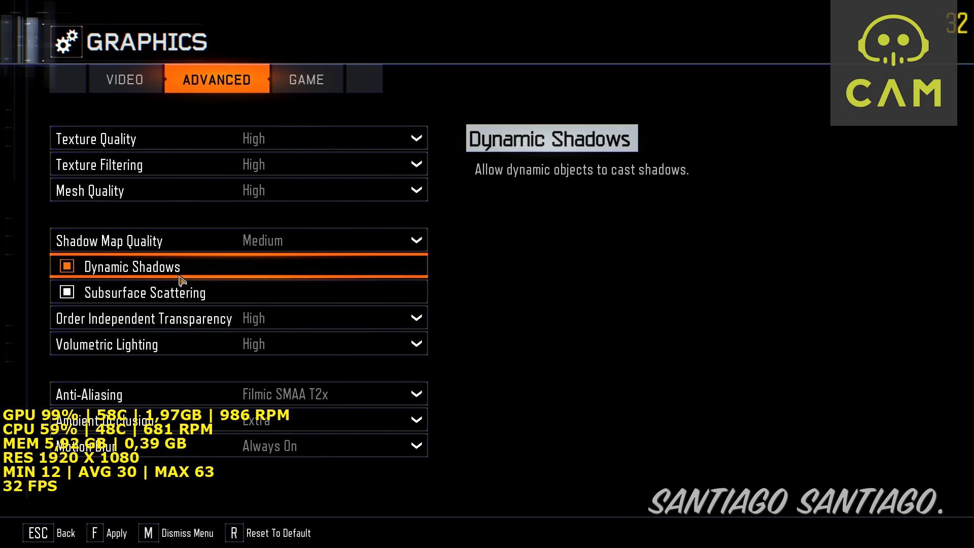
Set Transparency to None, Ambient Occlusion High, Motion Blur Disabled, and apply the settings
{"action": "left_click", "coordinate": [294, 326]}
{"action": "left_click", "coordinate": [279, 343]}
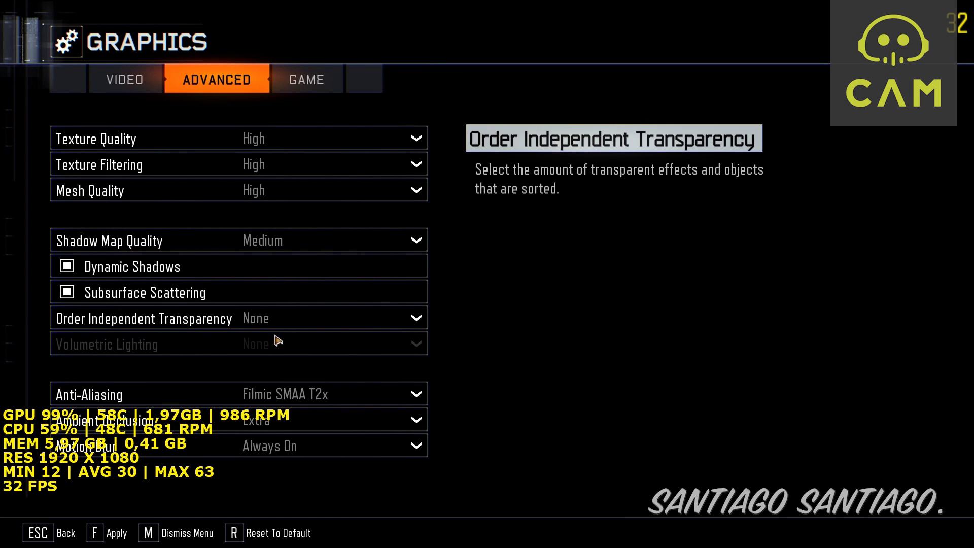
{"action": "left_click", "coordinate": [305, 422]}
{"action": "left_click", "coordinate": [299, 501]}
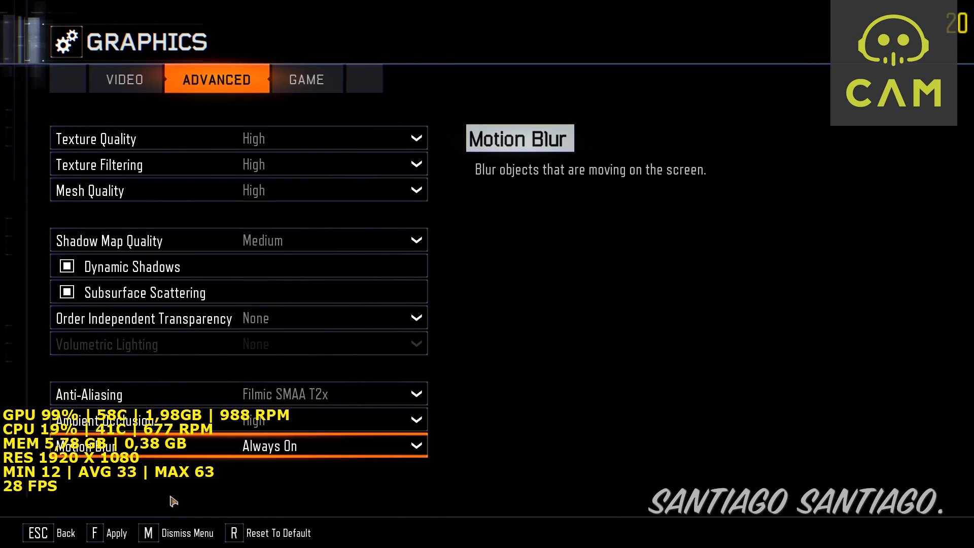
{"action": "left_click", "coordinate": [345, 454]}
{"action": "left_click", "coordinate": [315, 468]}
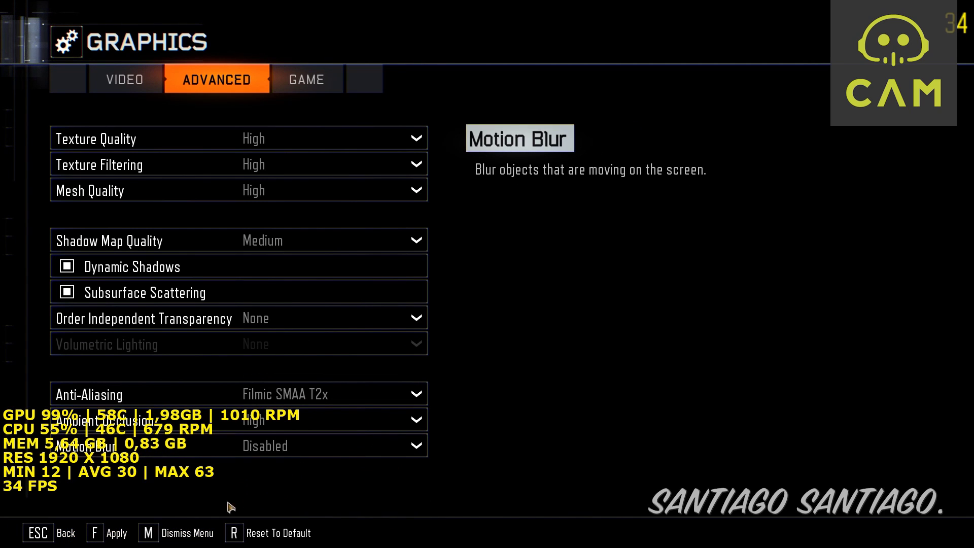
{"action": "left_click", "coordinate": [109, 538]}
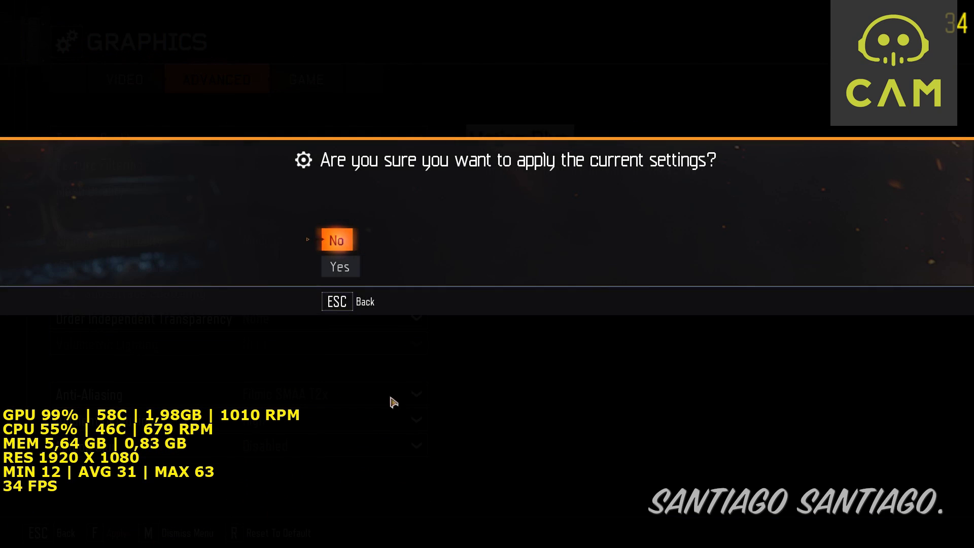
{"action": "left_click", "coordinate": [353, 273]}
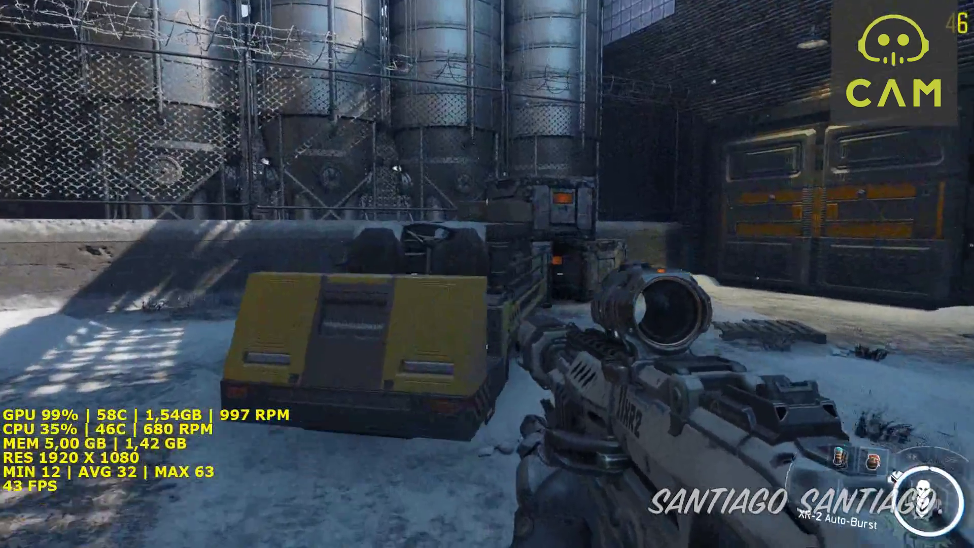
Walk through the warehouse toward the yard doorway and ammo crate, checking FPS now averages about 46
{"action": "key", "text": "w"}
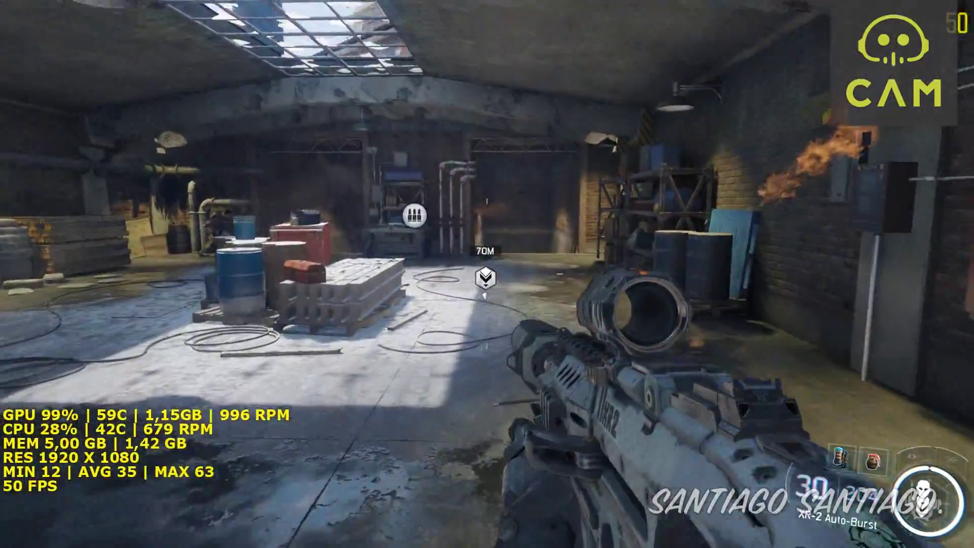
{"action": "key", "text": "w"}
{"action": "key", "text": "w"}
{"action": "key", "text": "w"}
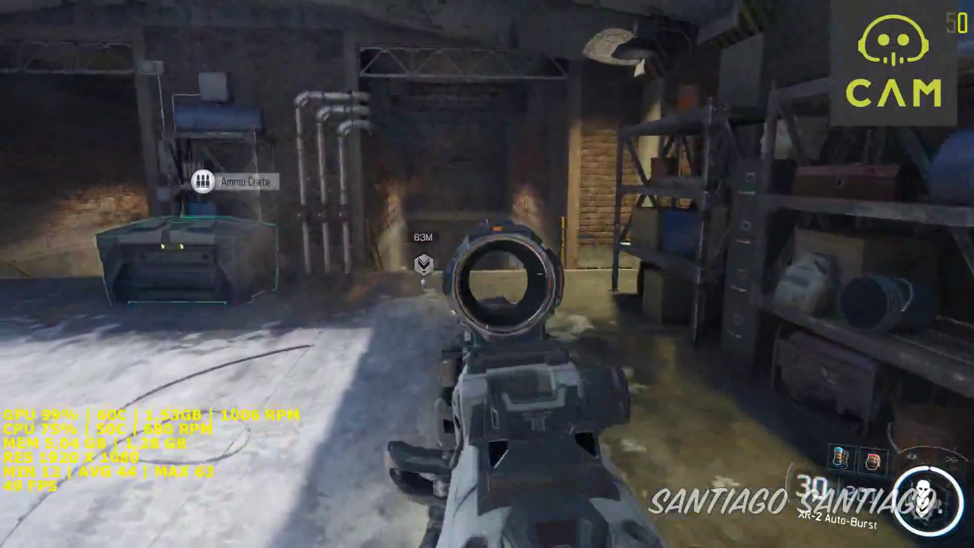
{"action": "key", "text": "w"}
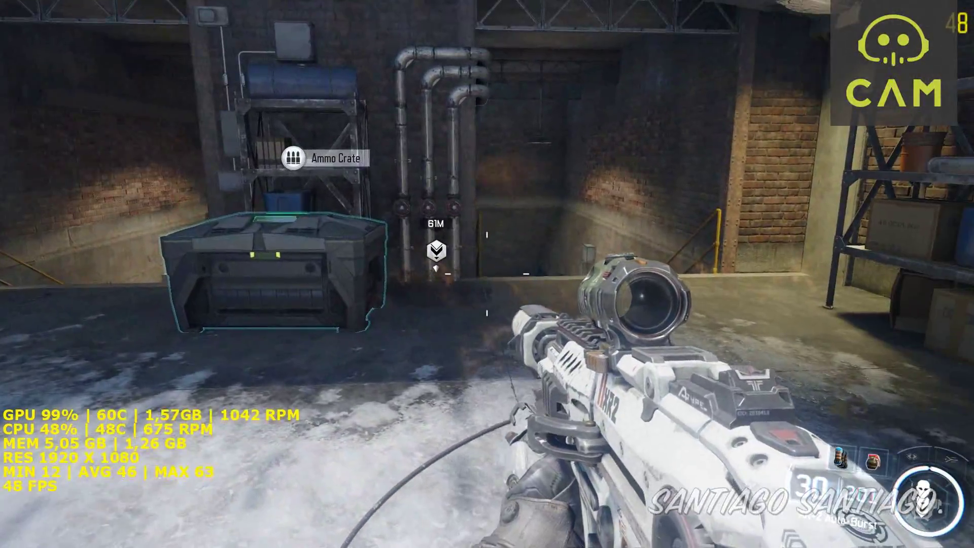